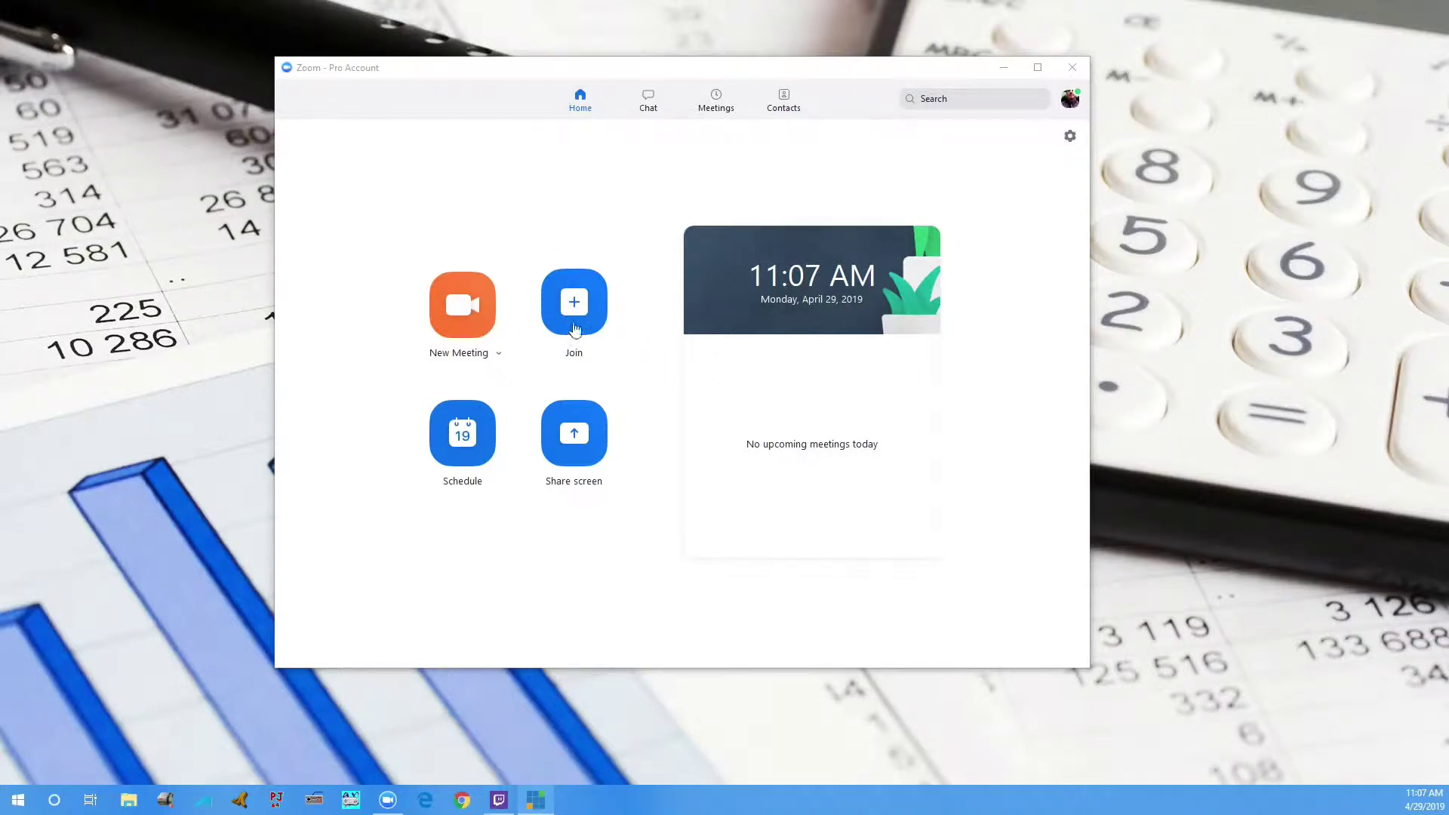
Open Zoom's settings and set the Video camera to Microsoft® LifeCam Cinema(TM)
click(1070, 136)
drag(495, 152, 1039, 181)
click(744, 332)
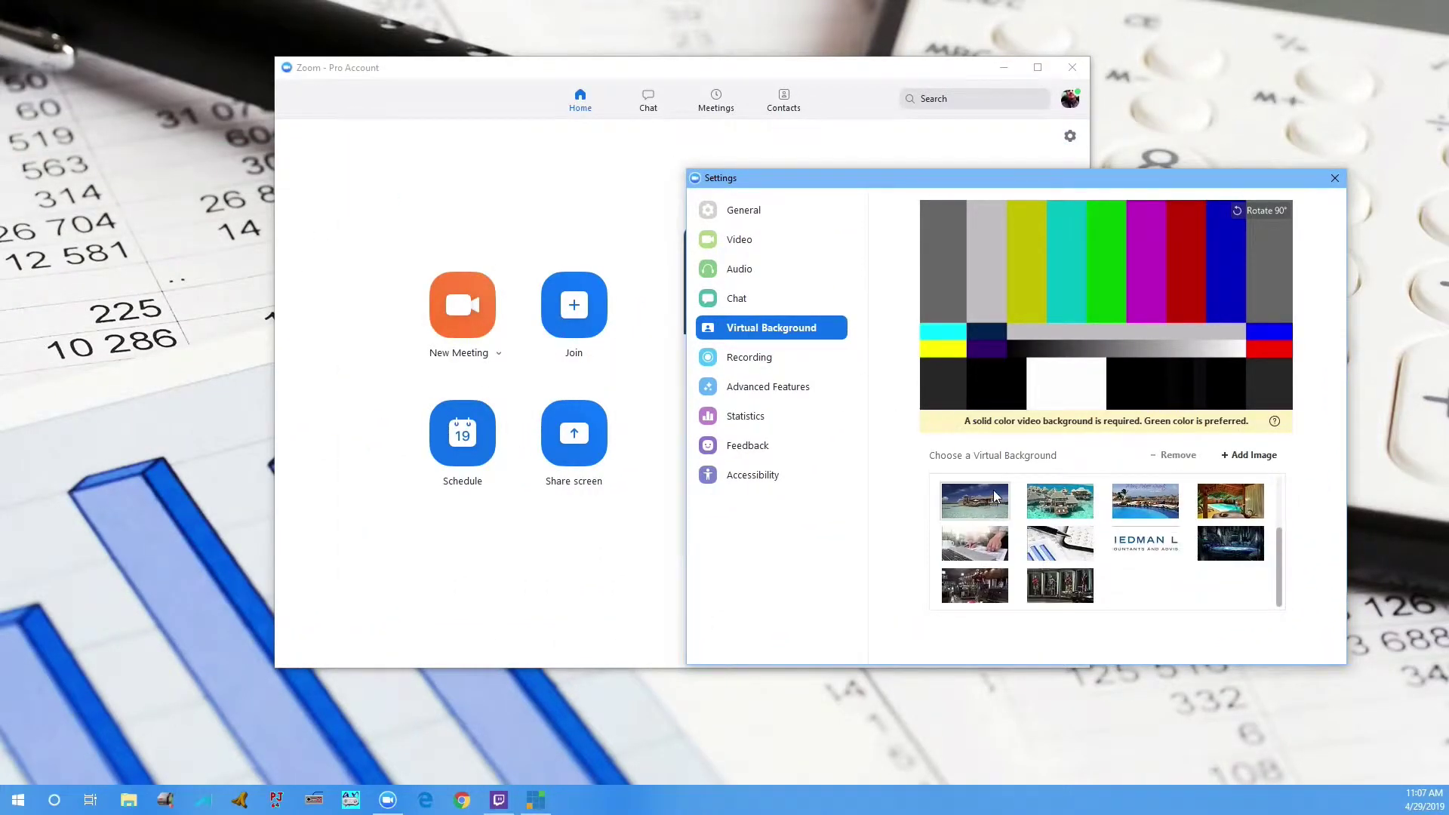
click(760, 249)
click(1090, 445)
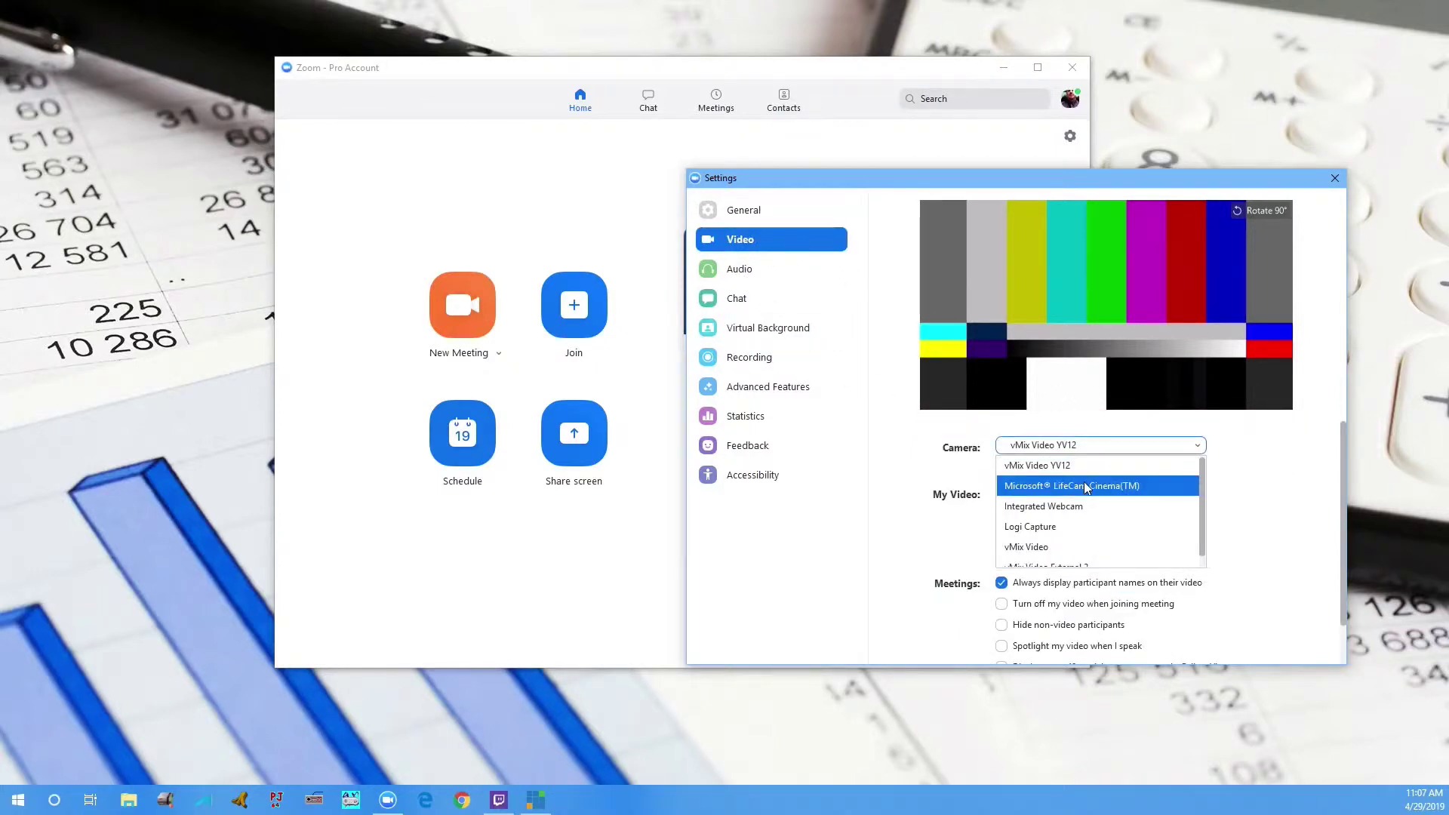
click(1083, 482)
drag(971, 181, 896, 115)
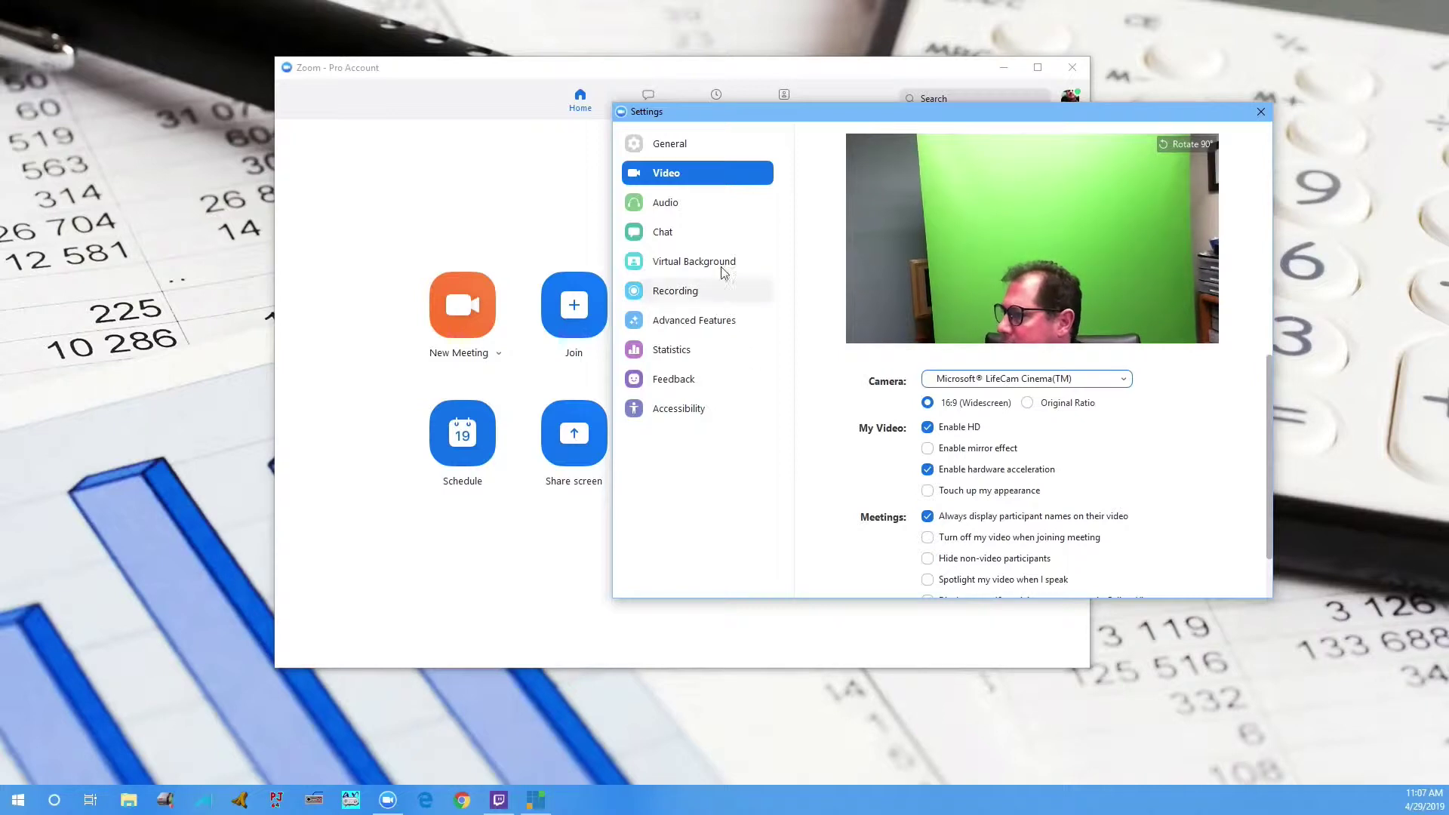
Try the pool resort, beach, space and Golden Gate backgrounds, then settle on overwater bungalows
click(692, 262)
click(979, 520)
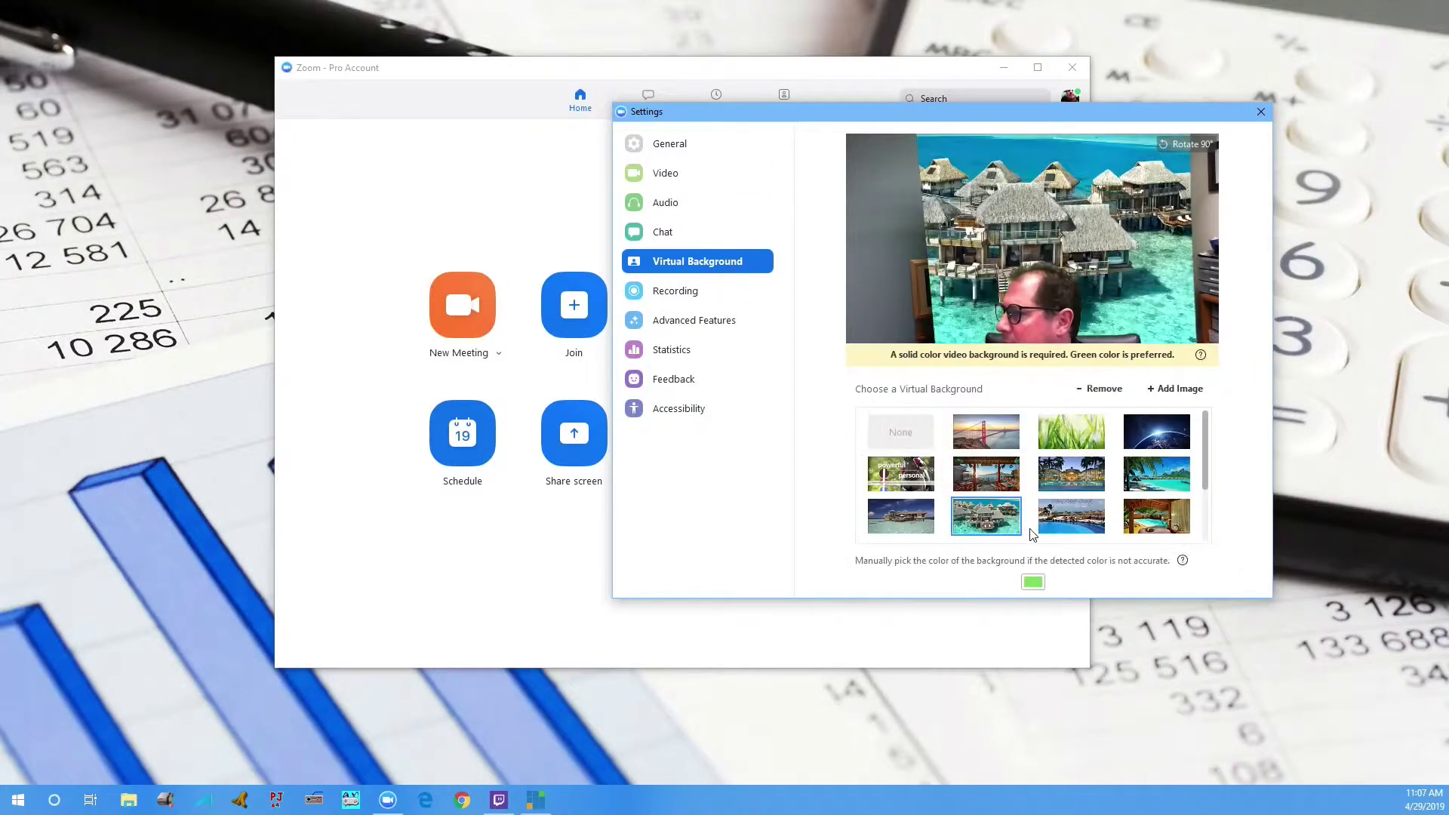
click(1087, 529)
click(1155, 524)
click(1154, 476)
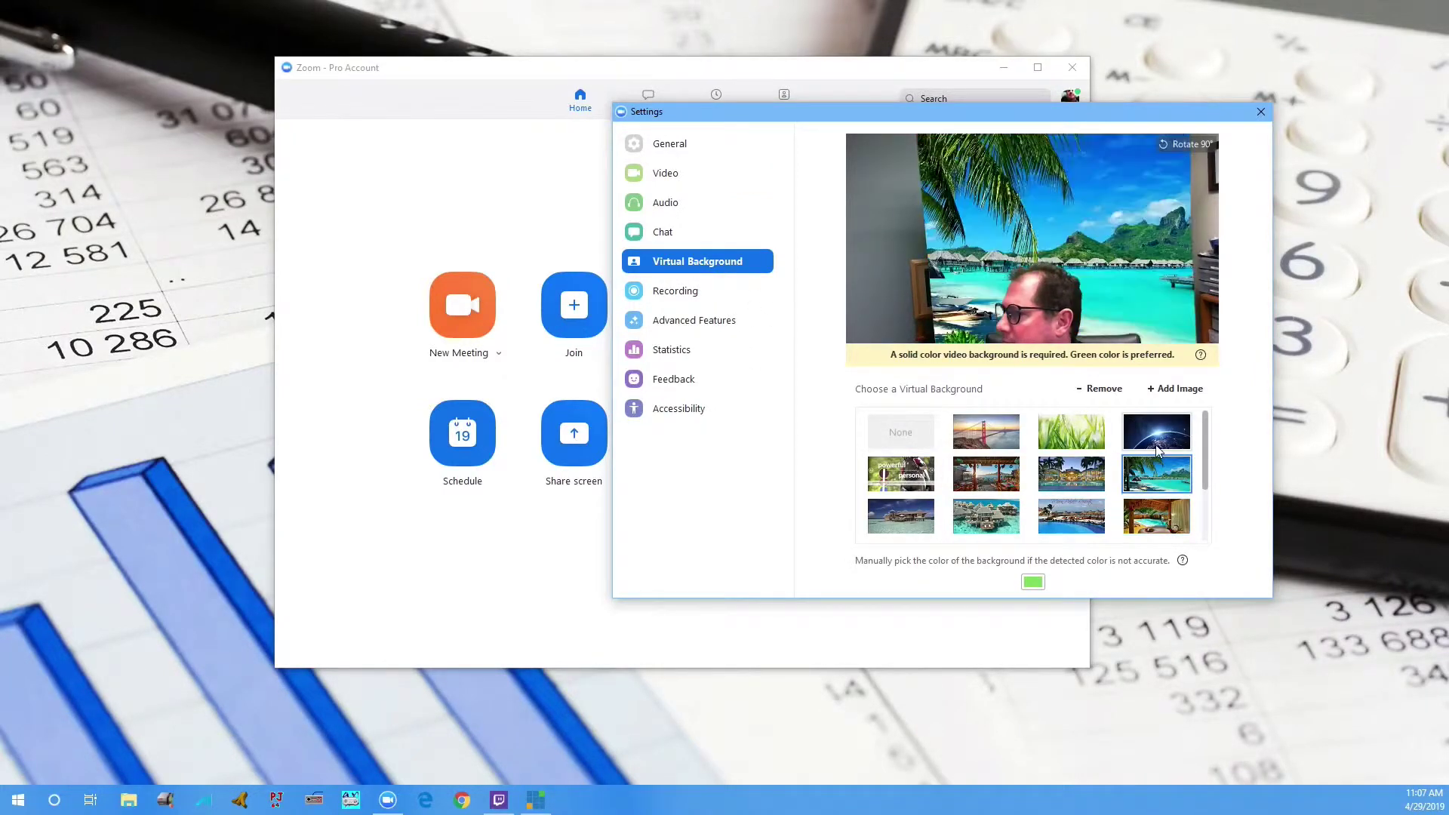
click(1153, 443)
click(1001, 441)
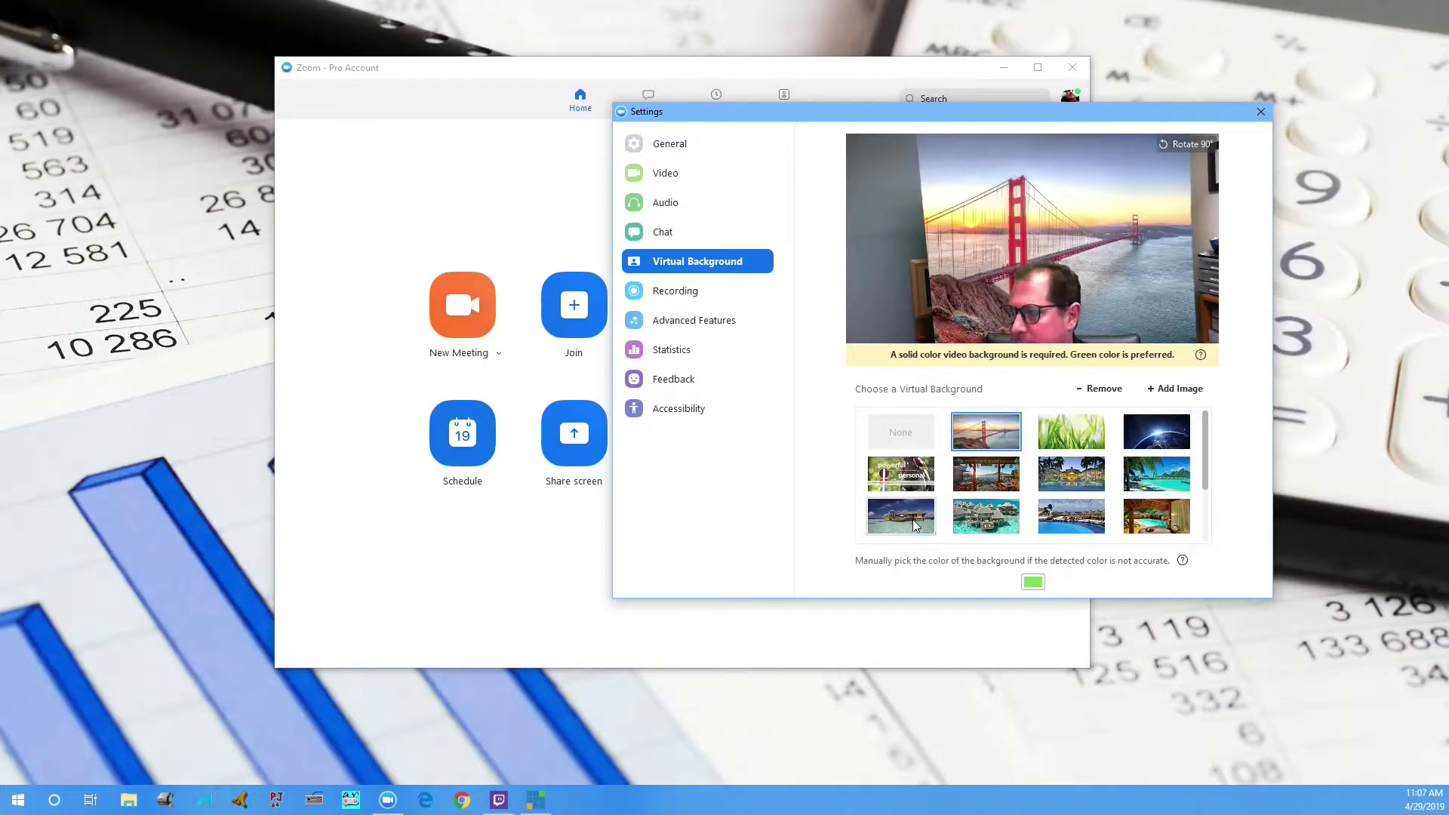
click(915, 526)
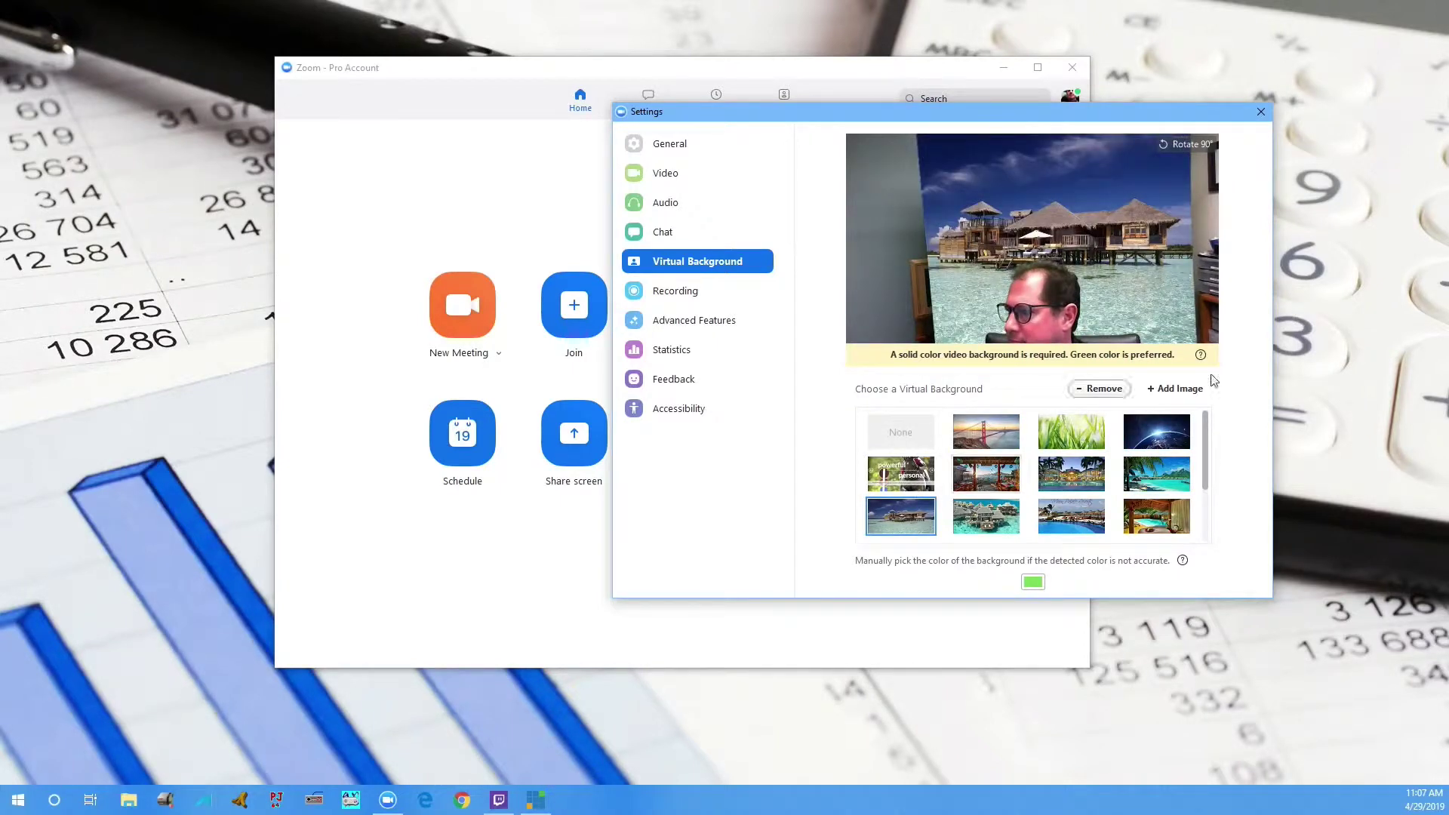
Switch Zoom's video camera to vMix Video YV12
click(664, 232)
click(664, 173)
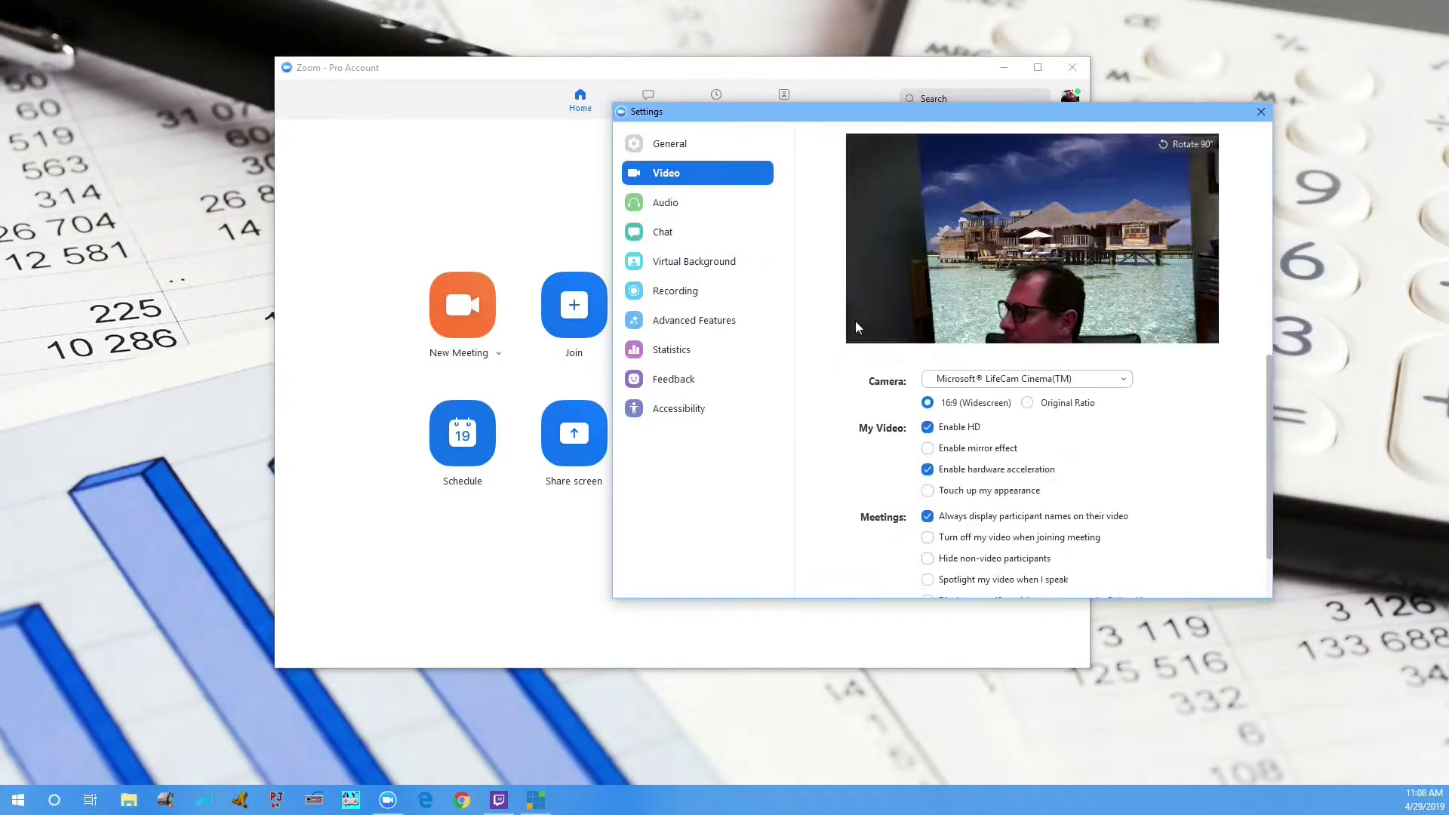
click(1061, 379)
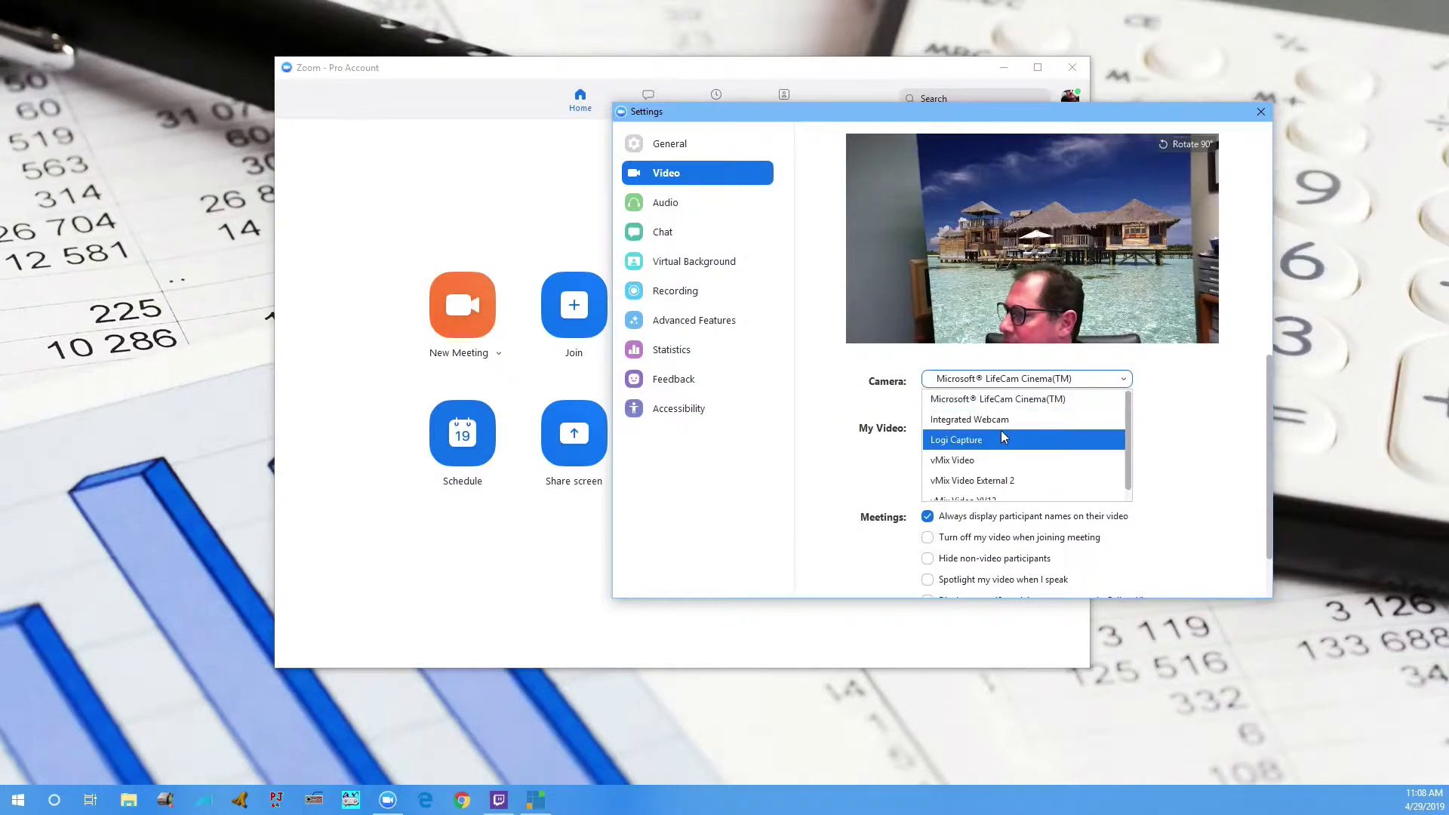
scroll(1001, 428, down, 1)
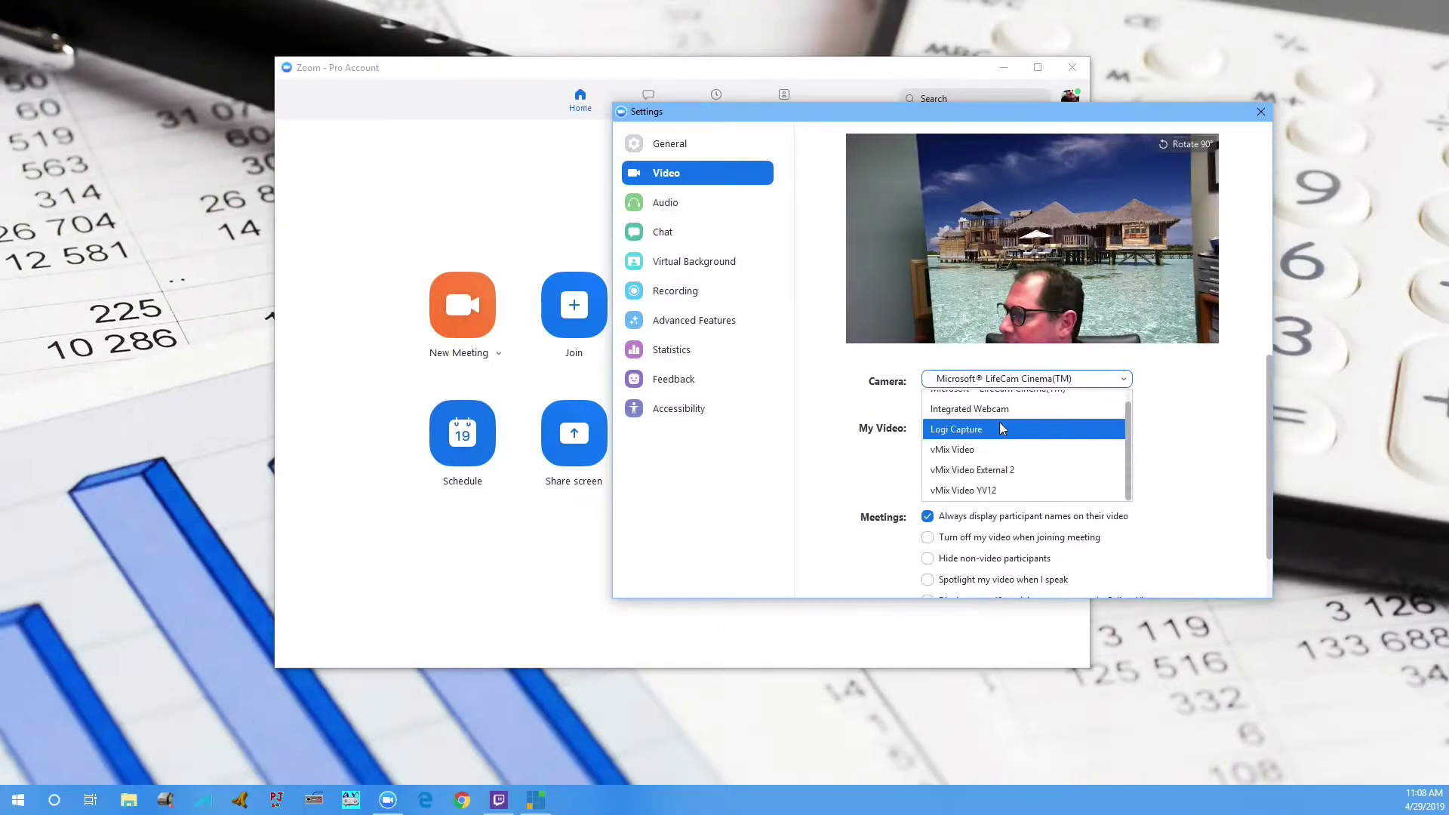
click(1022, 491)
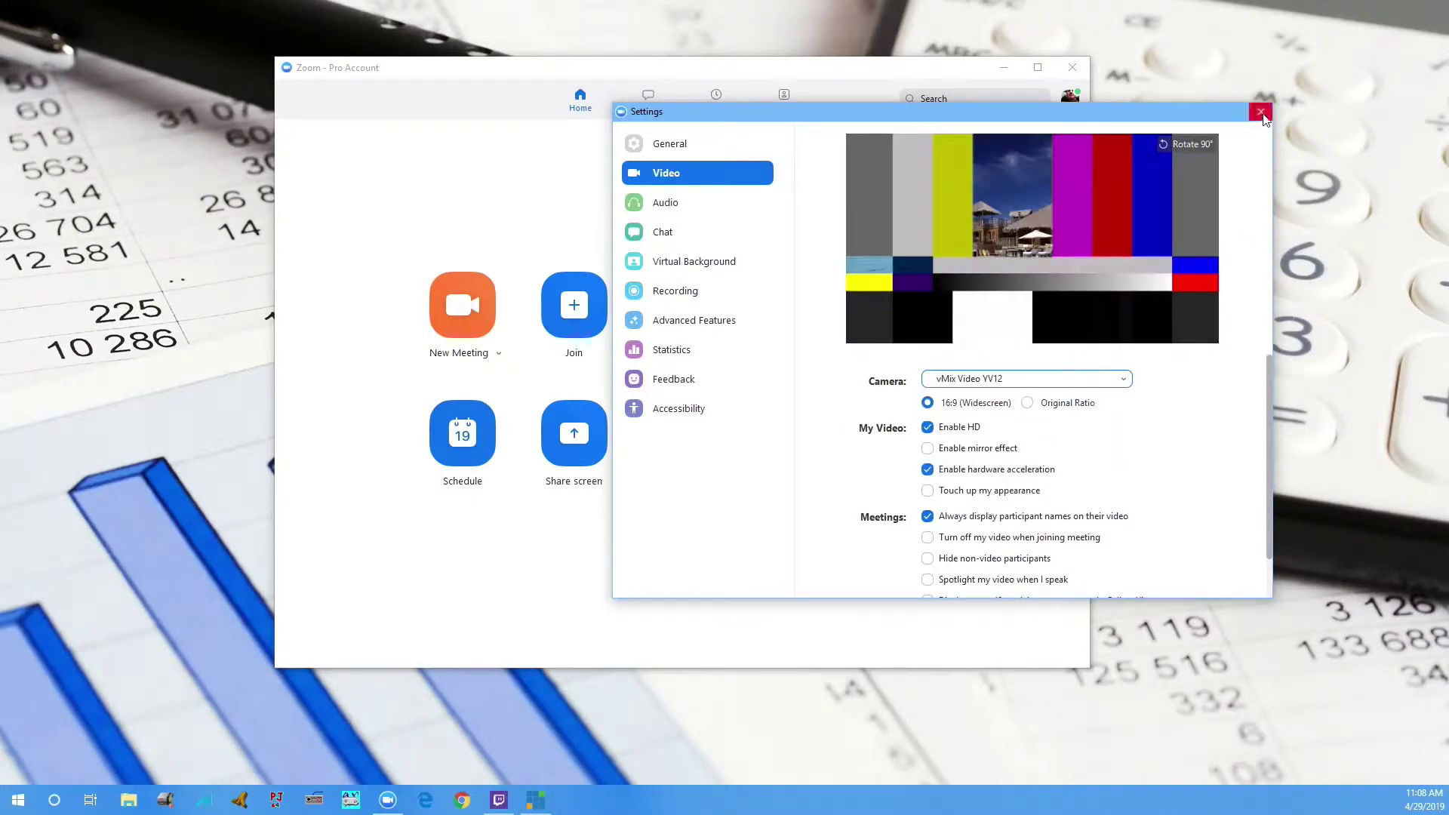
Set the virtual background to None and close Zoom's settings
click(695, 261)
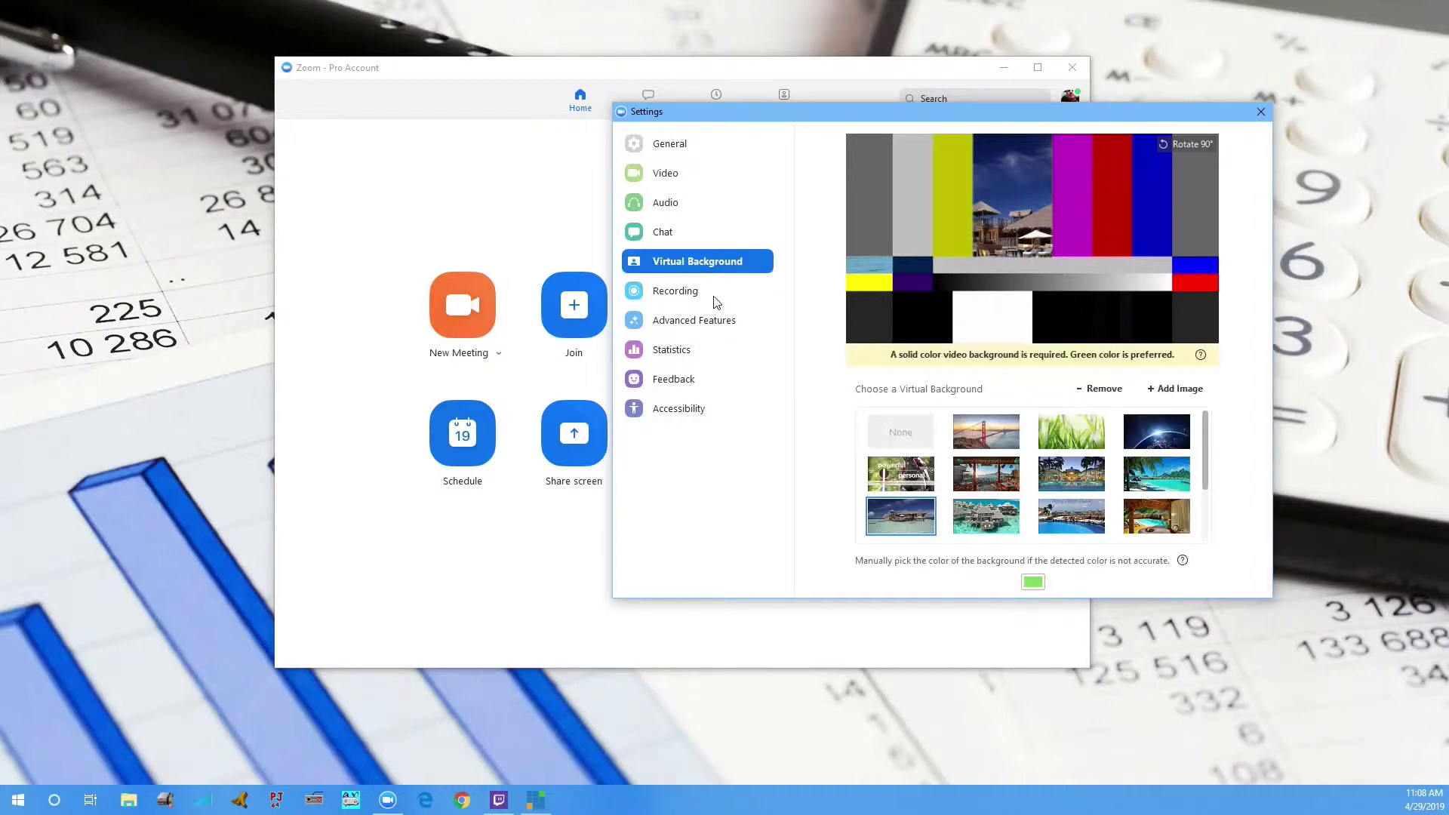
click(889, 436)
click(1261, 113)
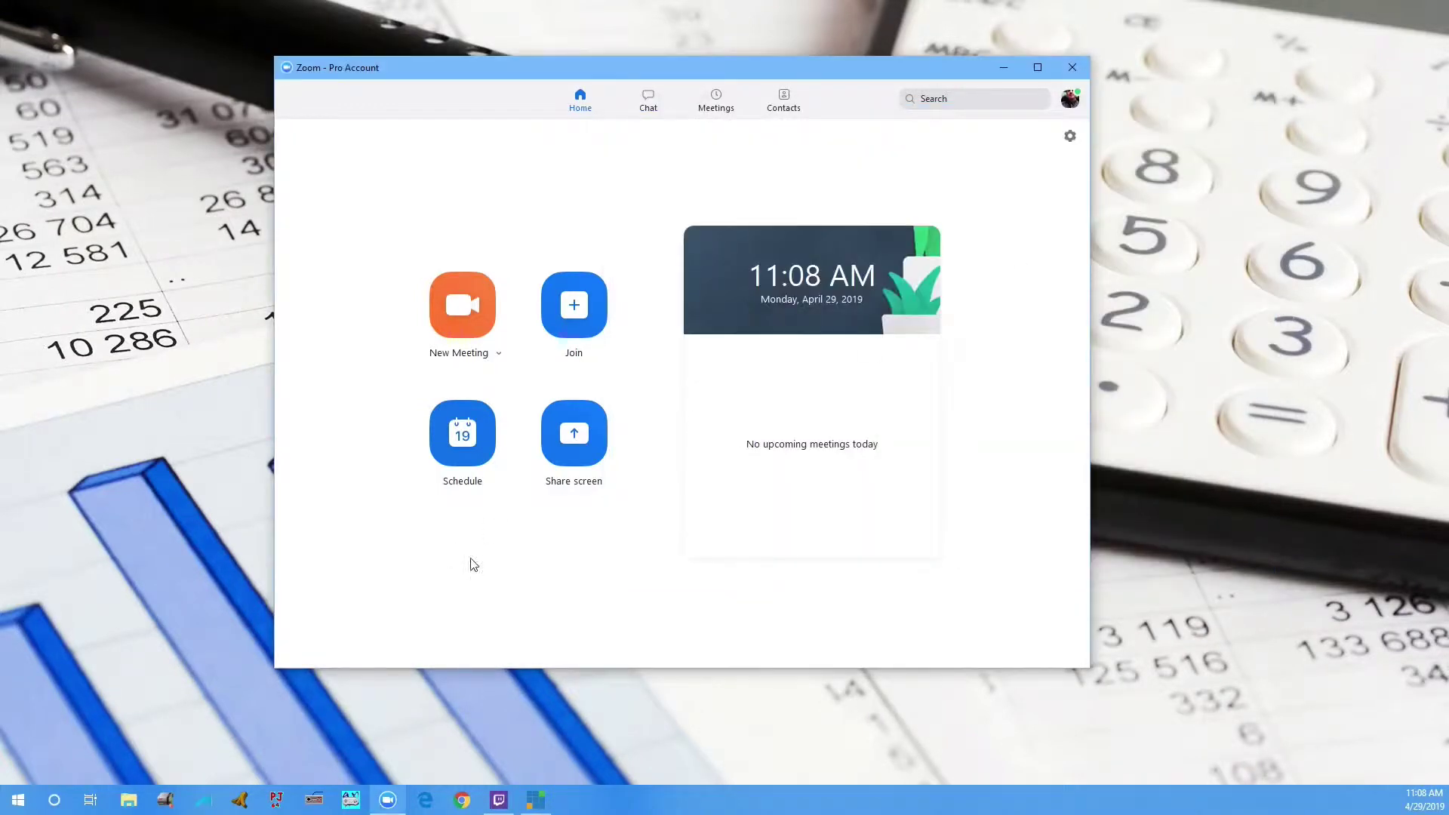
Maximize vMix and begin a camera input using Microsoft® LifeCam Cinema(TM)
key(alt+Tab)
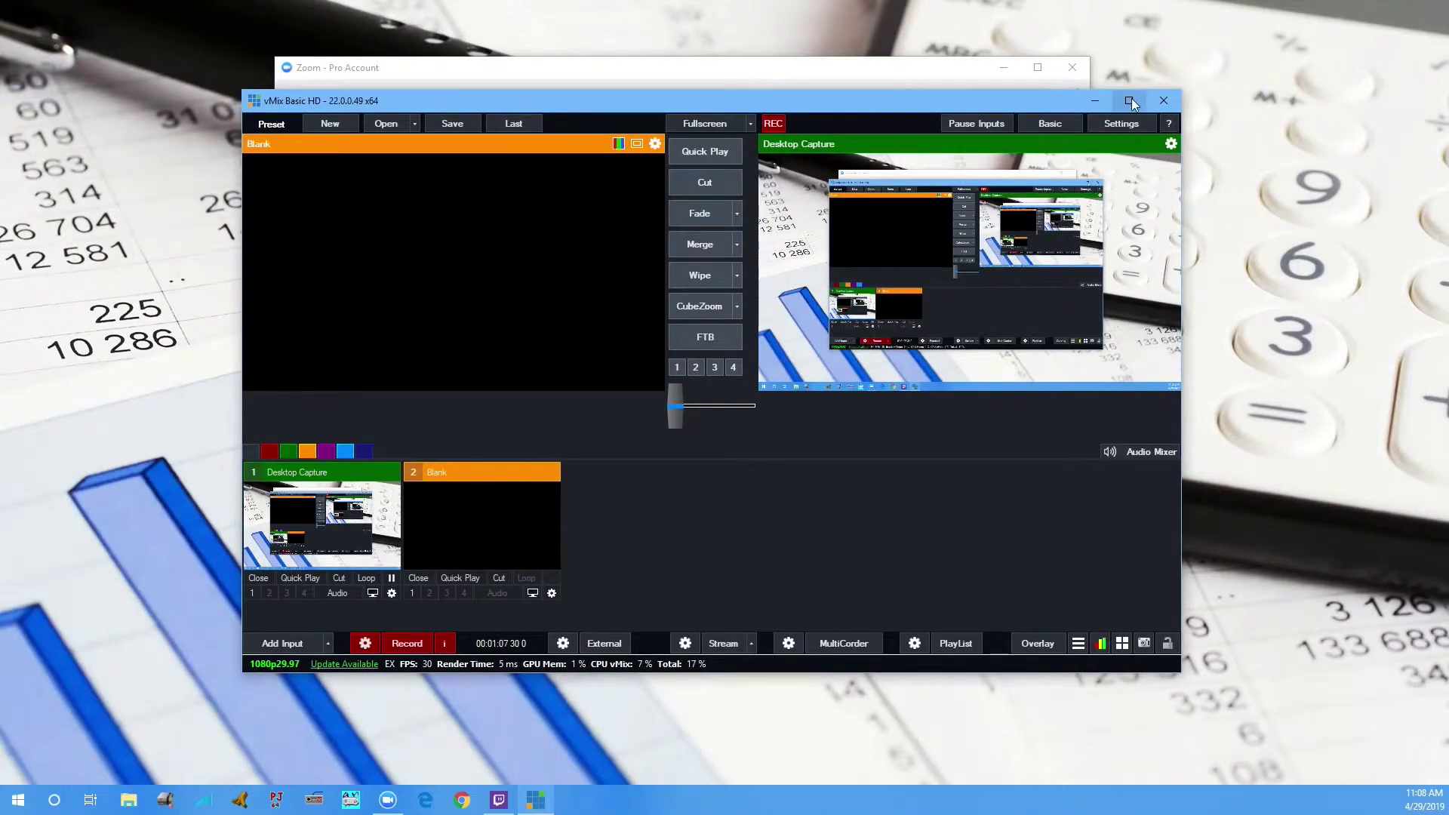
click(1130, 100)
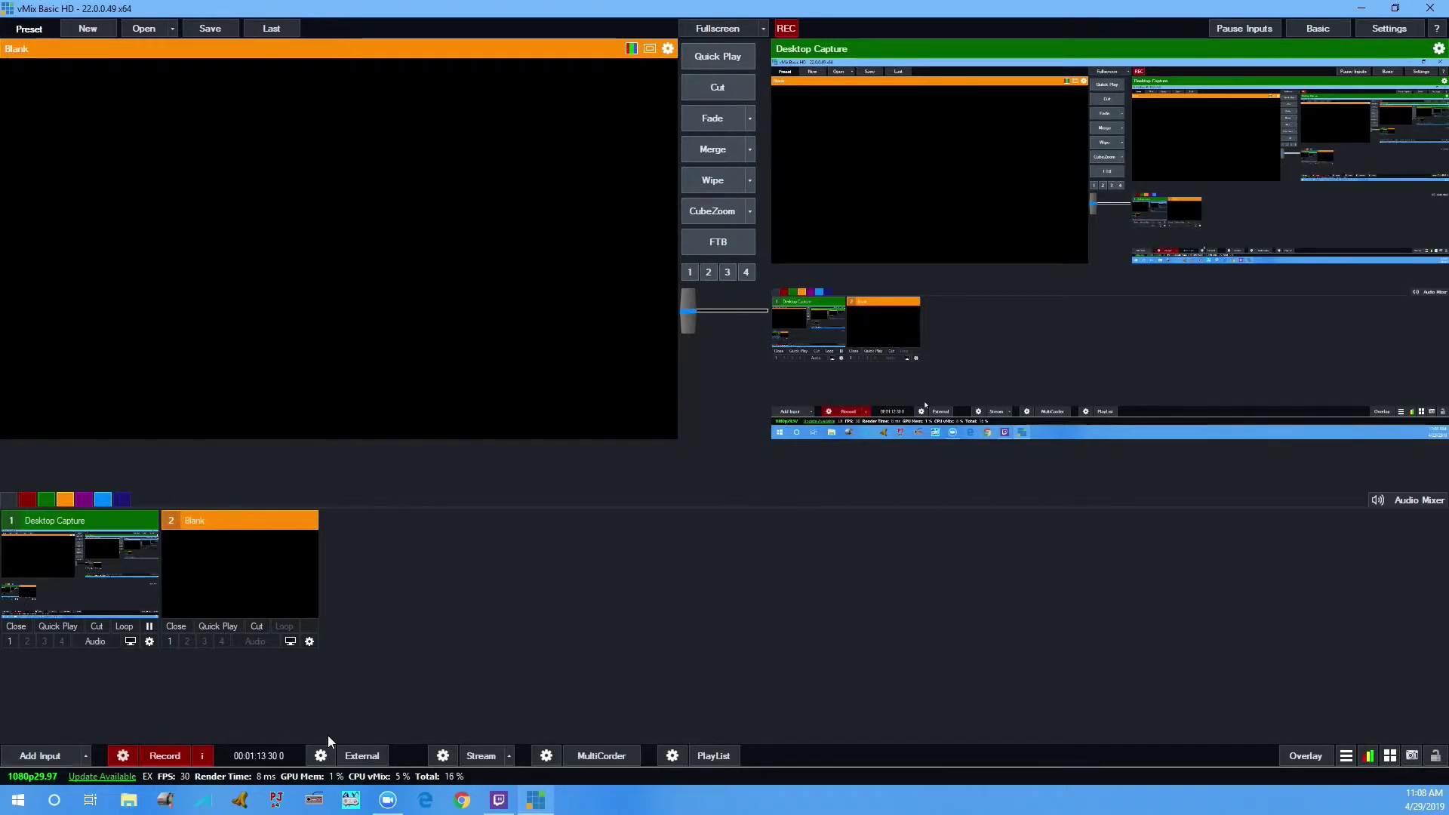
click(39, 756)
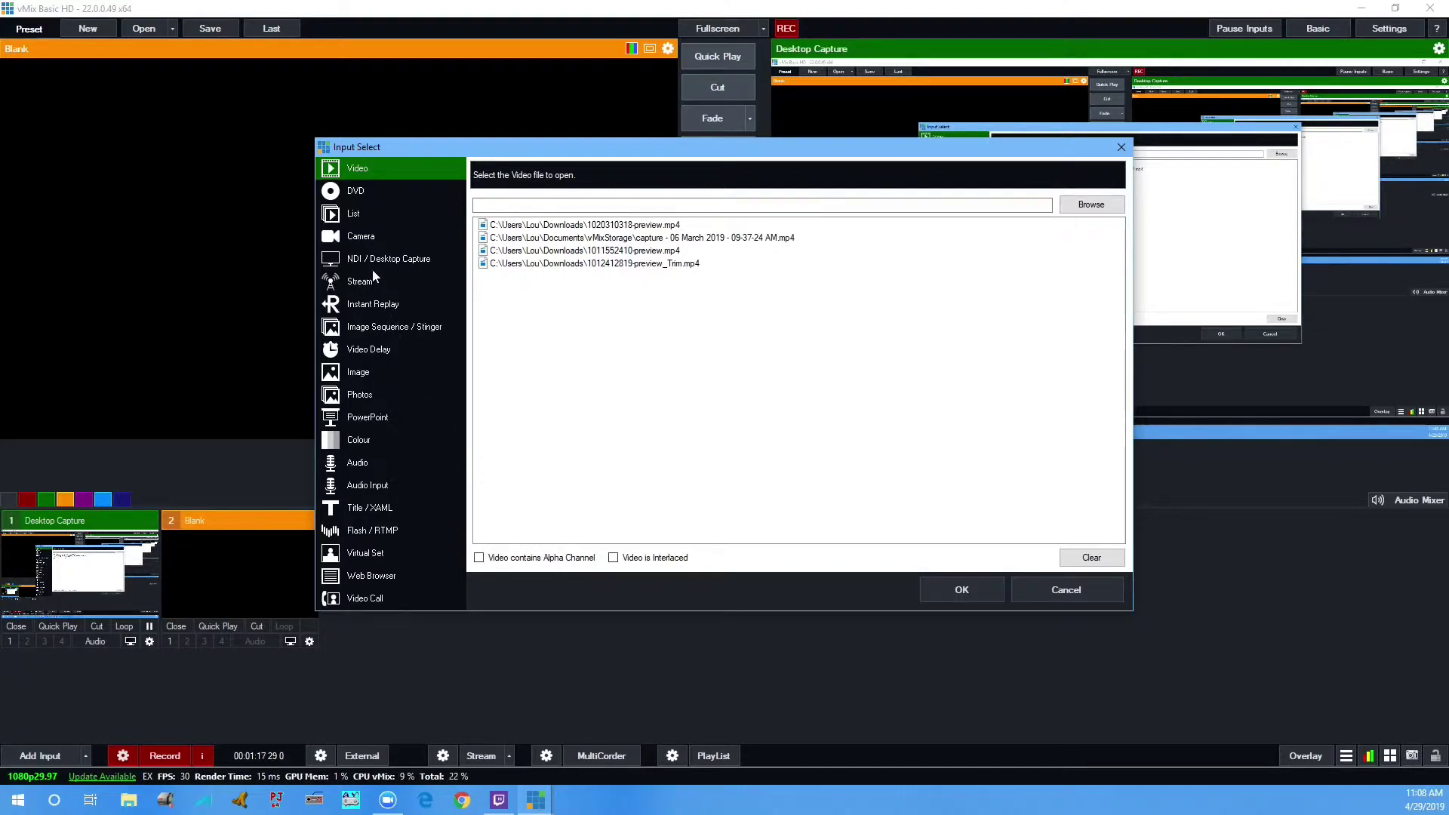
click(368, 240)
click(701, 171)
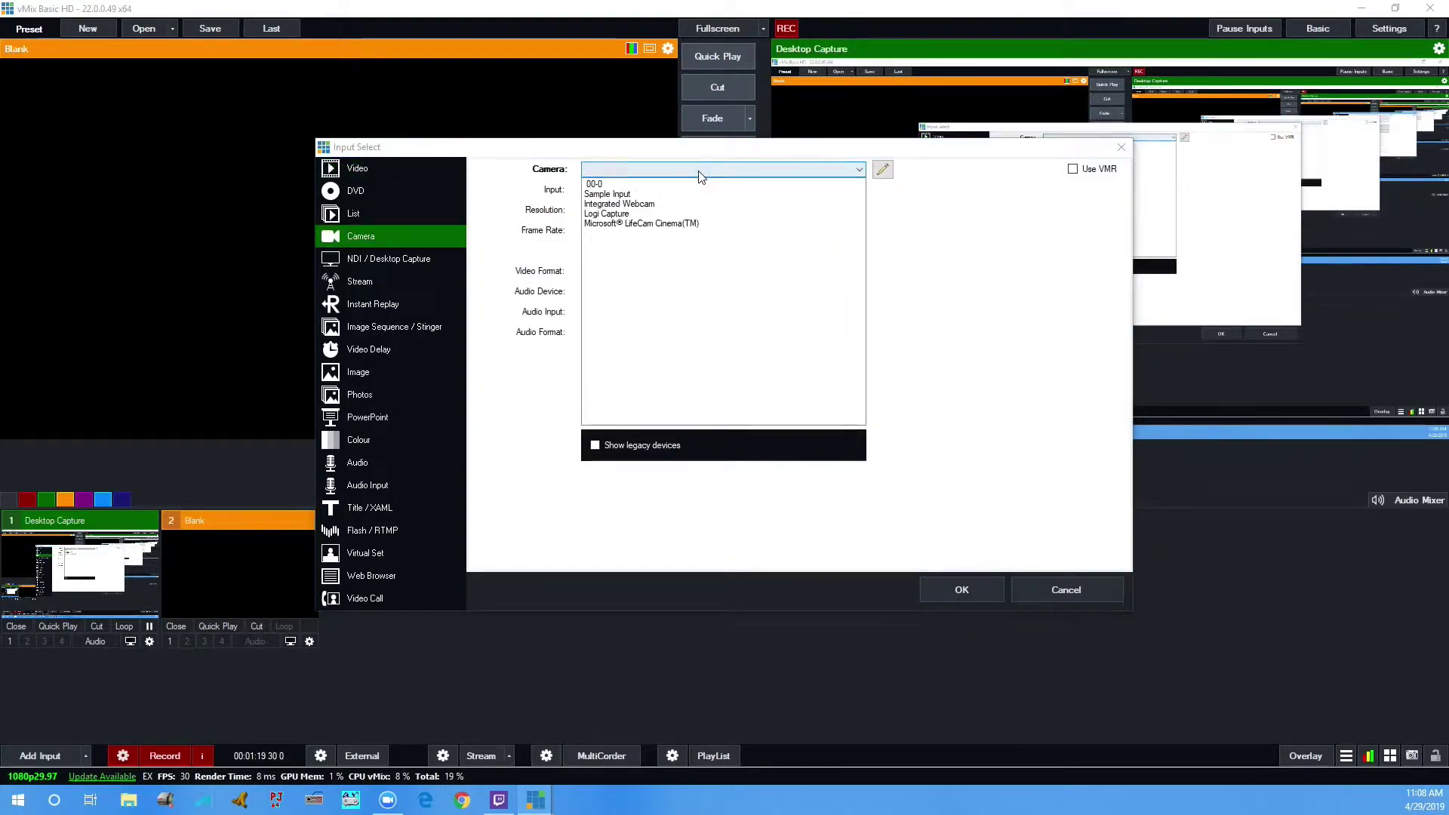
click(634, 224)
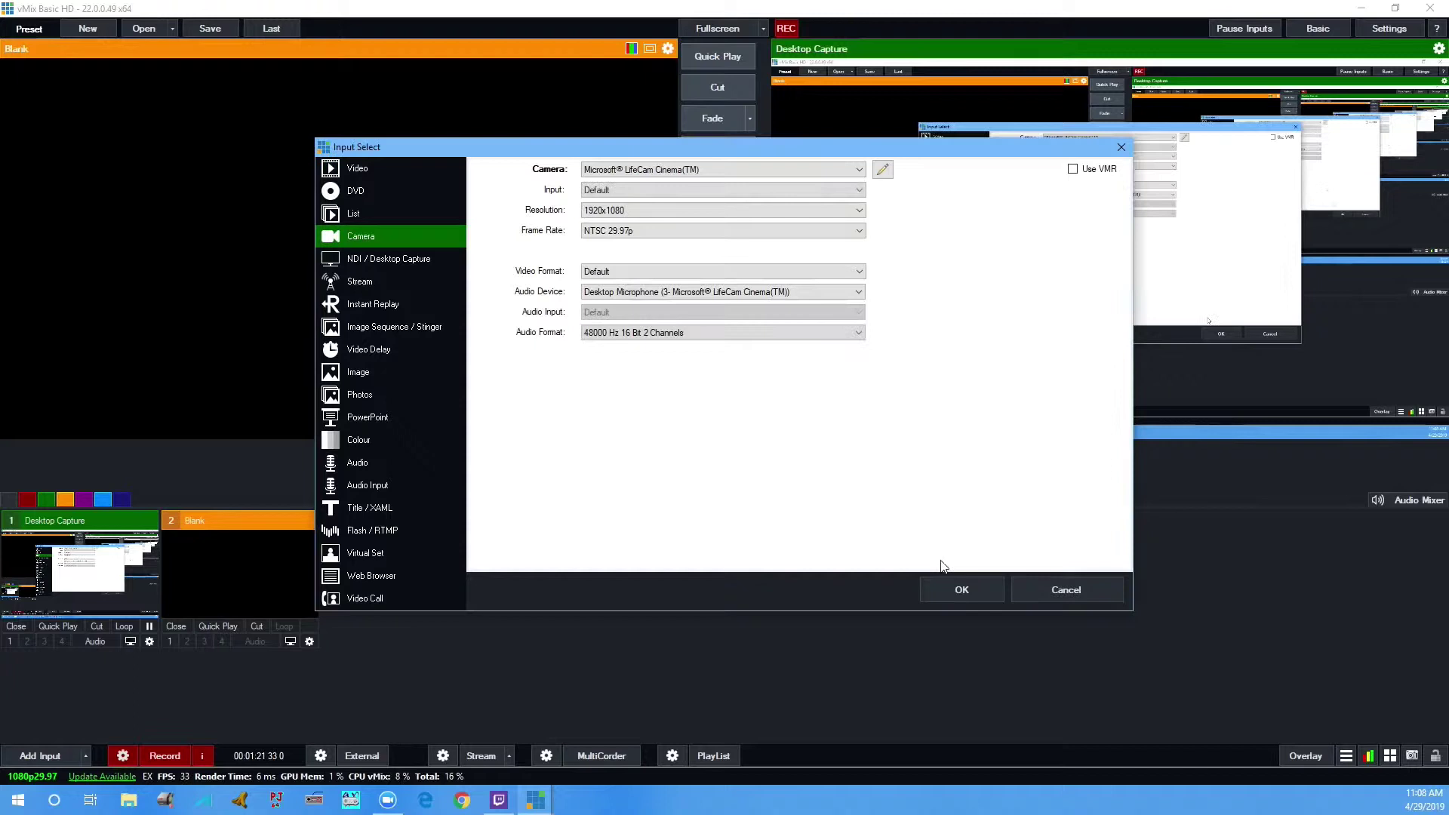
Clear the unsupported-resolution error by choosing 1280x720, then add the LifeCam input
click(963, 590)
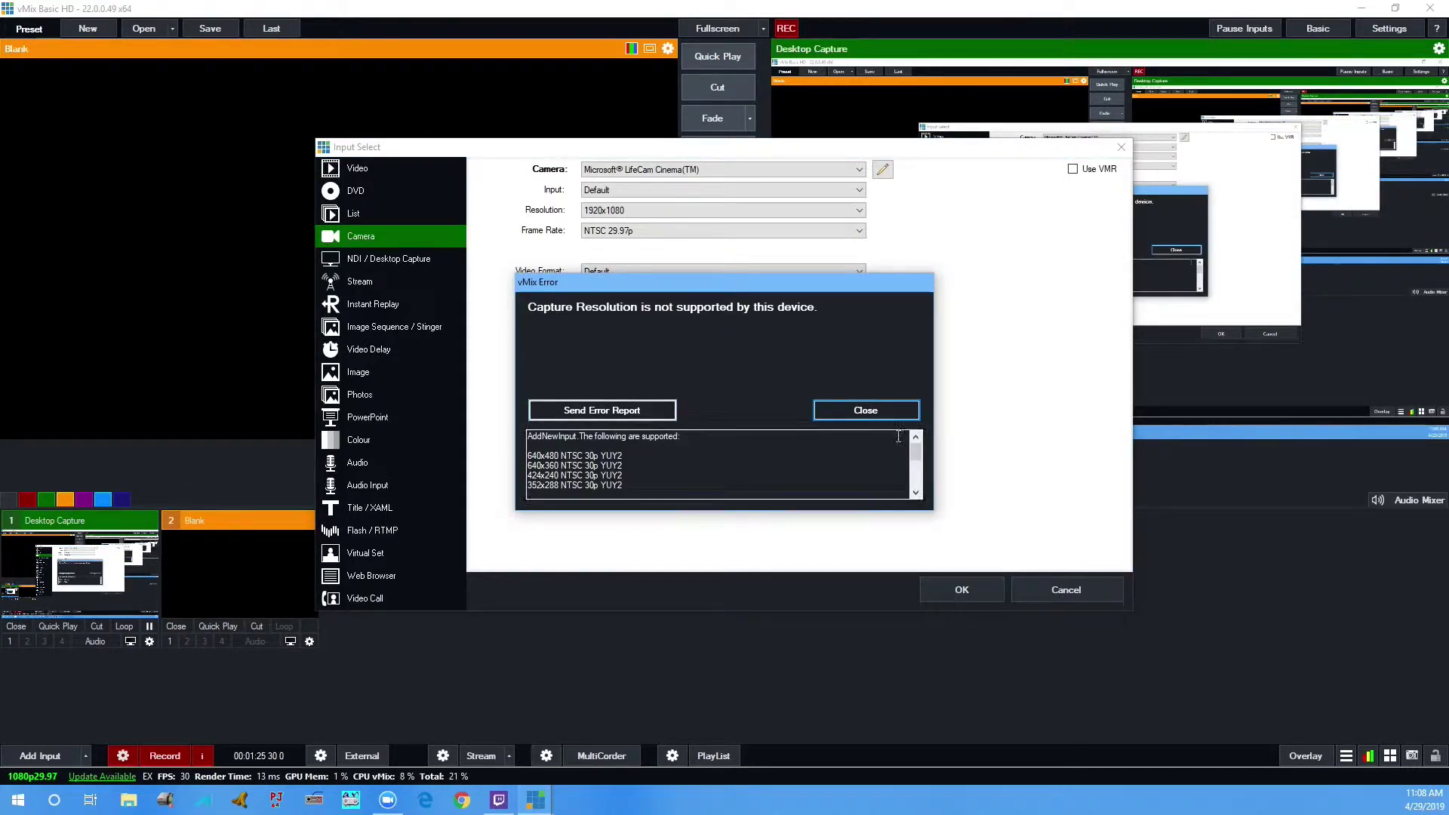
click(860, 409)
click(719, 213)
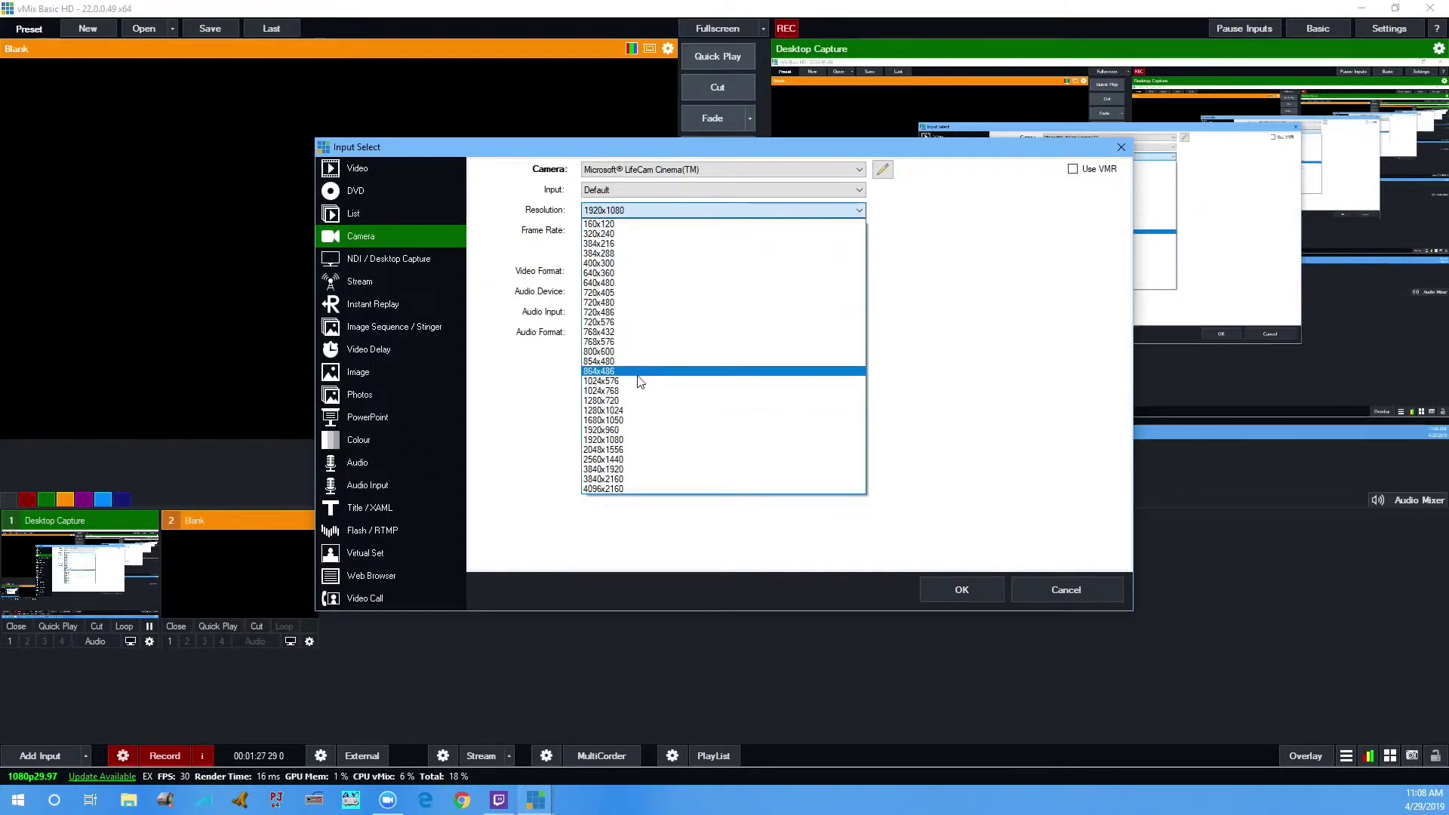
click(637, 400)
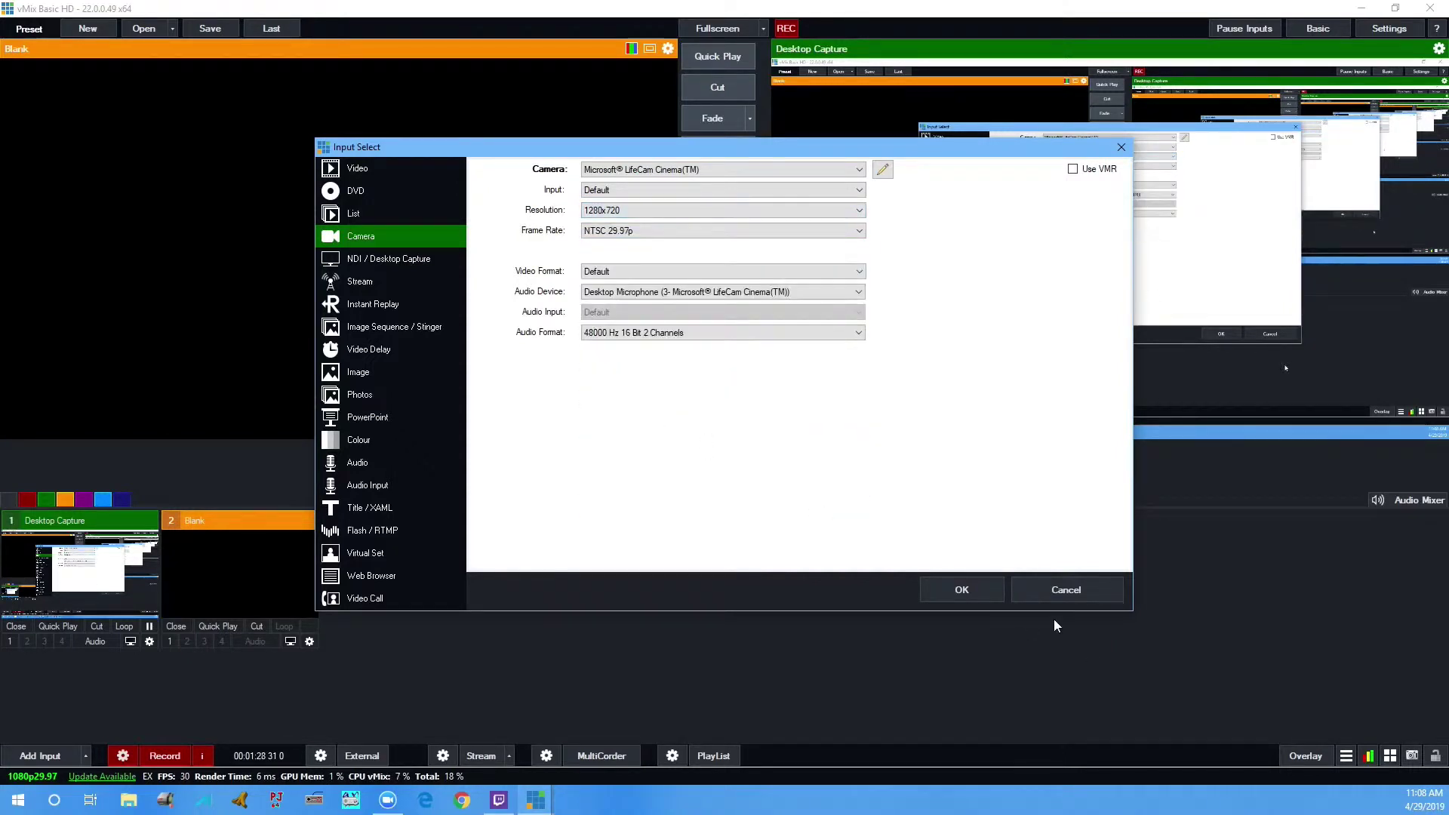
click(972, 594)
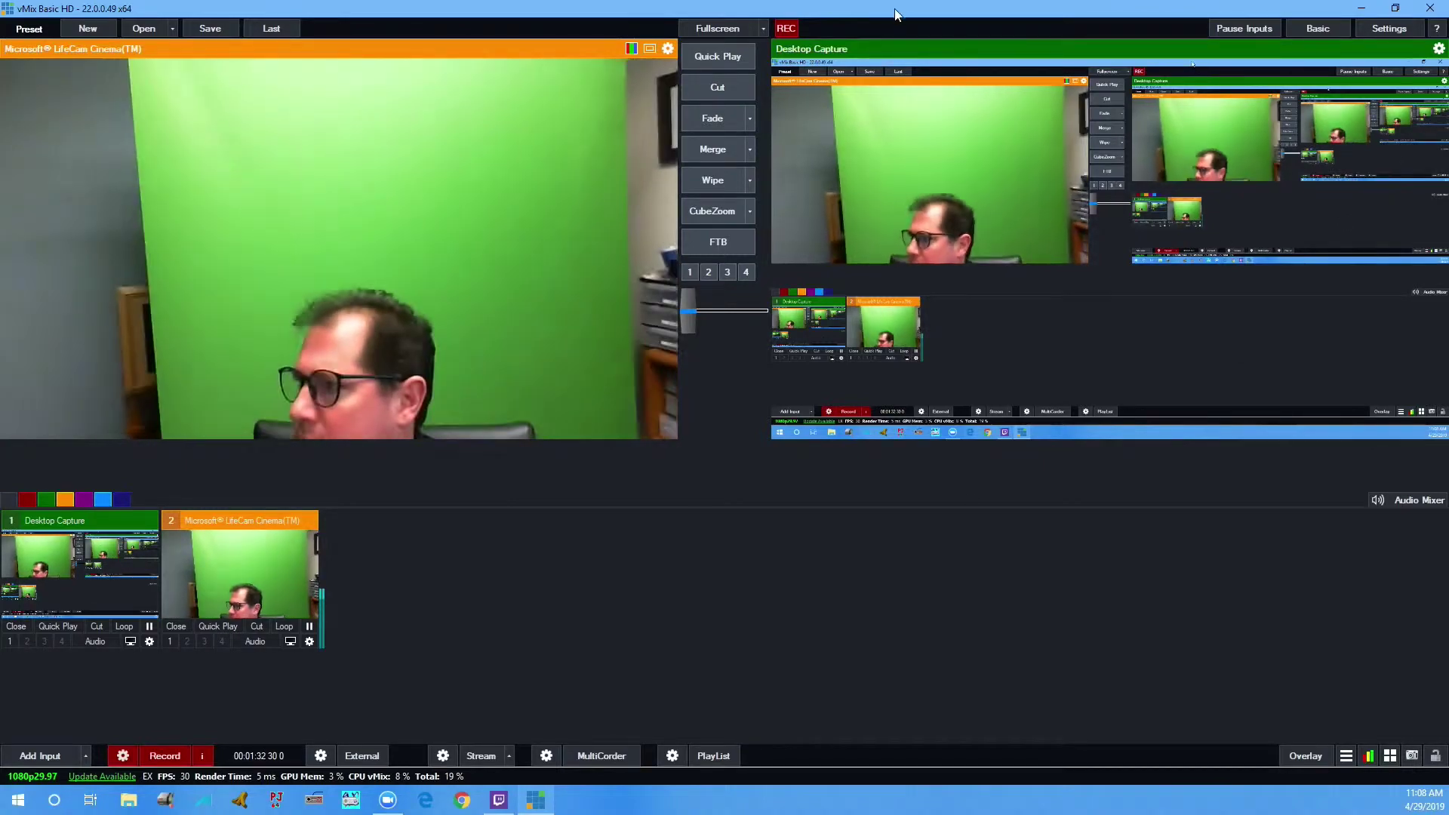
Restore vMix and add 'capture - 05 March 2019 - 12-46-59 PM_Trim.mp4' from Videos as input 3
drag(724, 8, 757, 123)
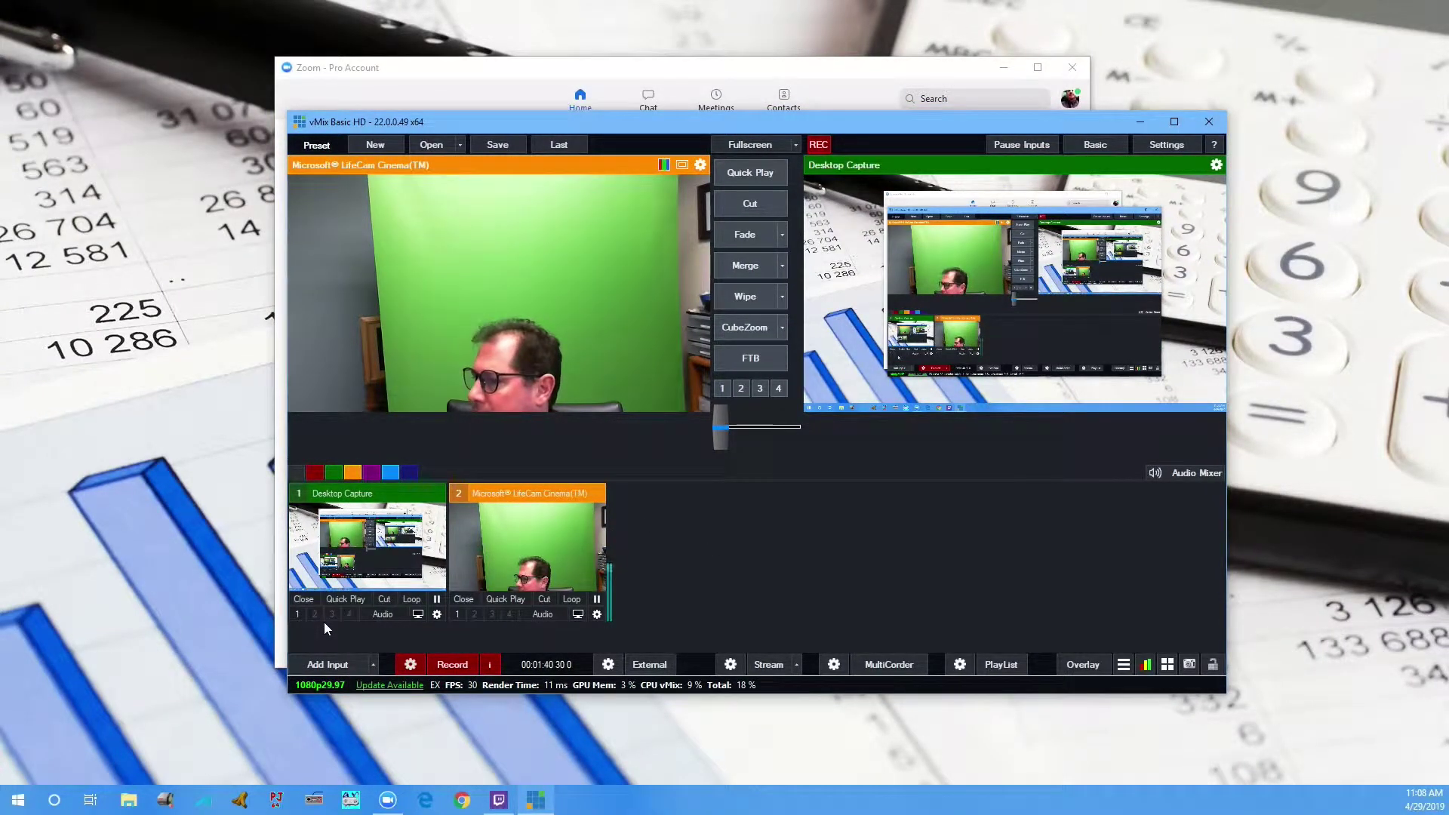
click(316, 664)
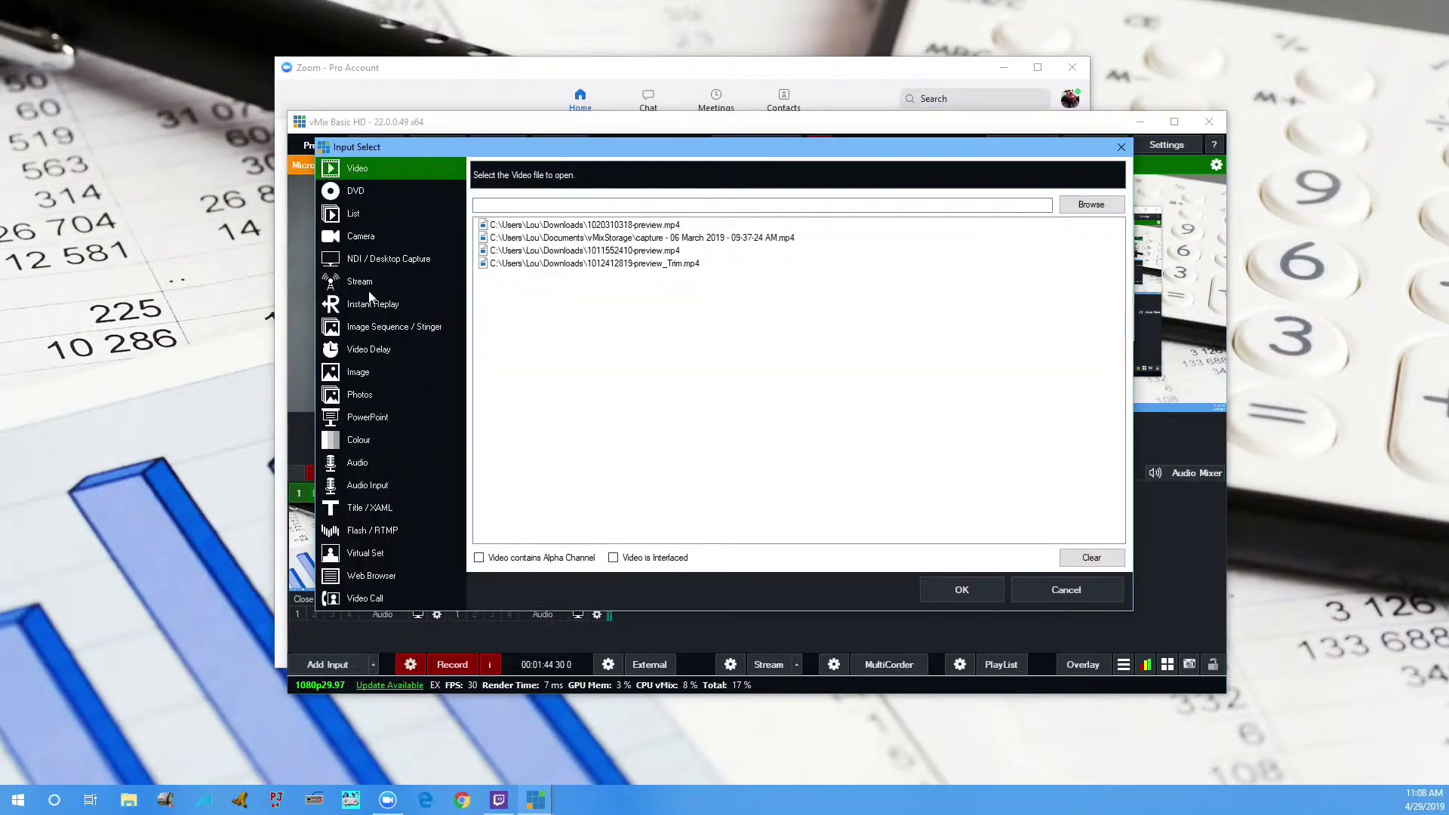
click(1101, 211)
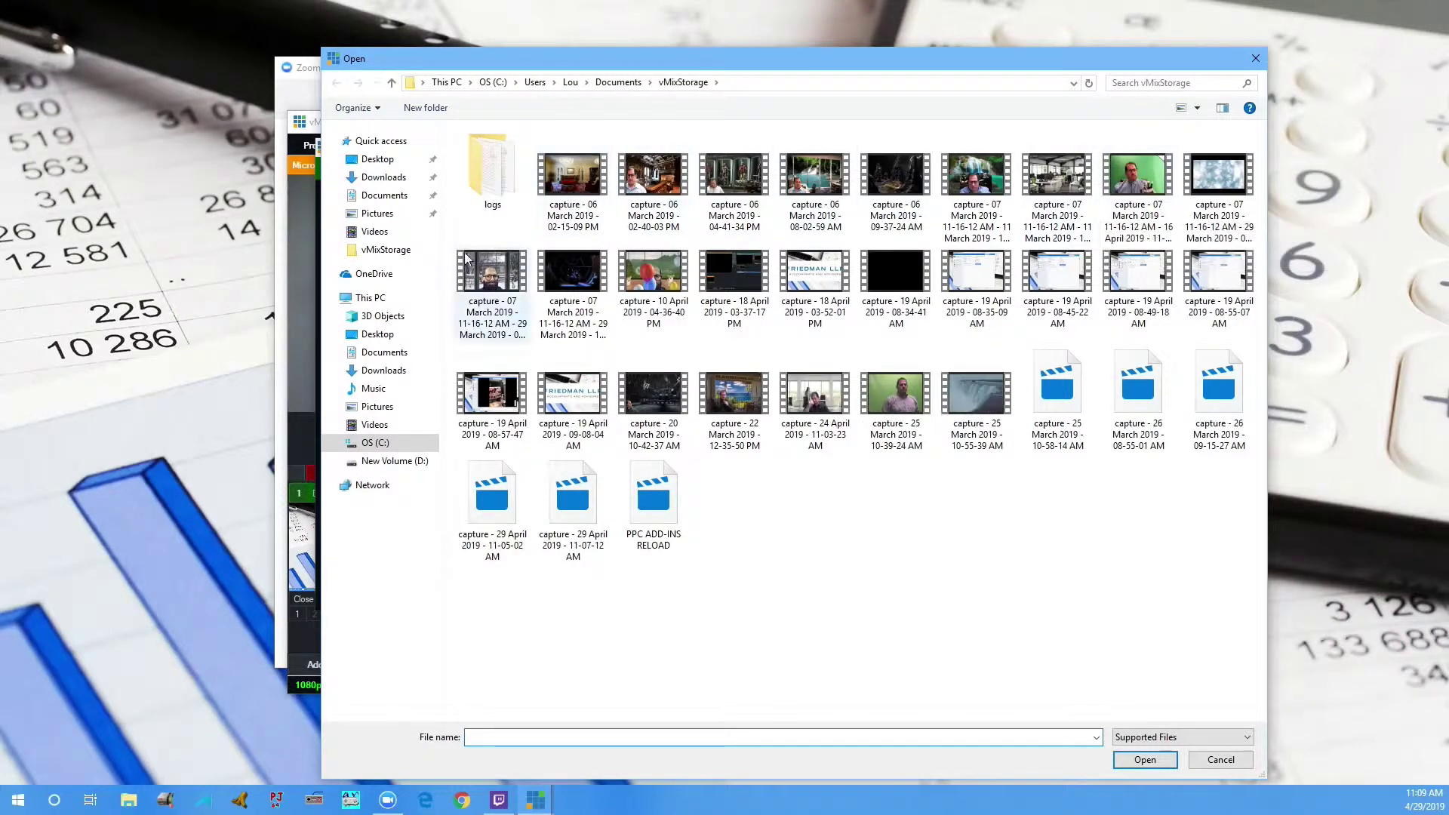
click(384, 232)
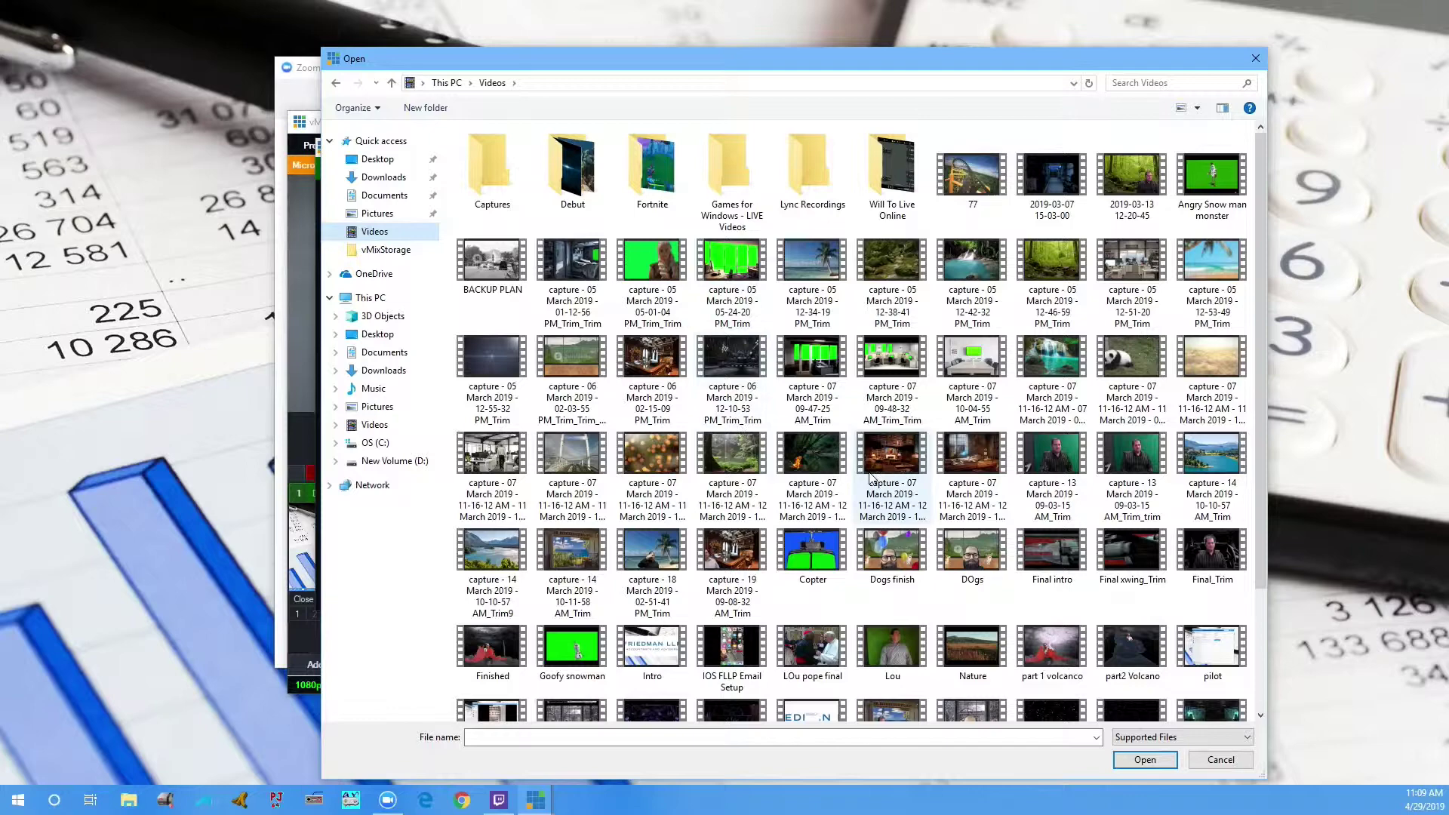
click(1041, 268)
click(1136, 758)
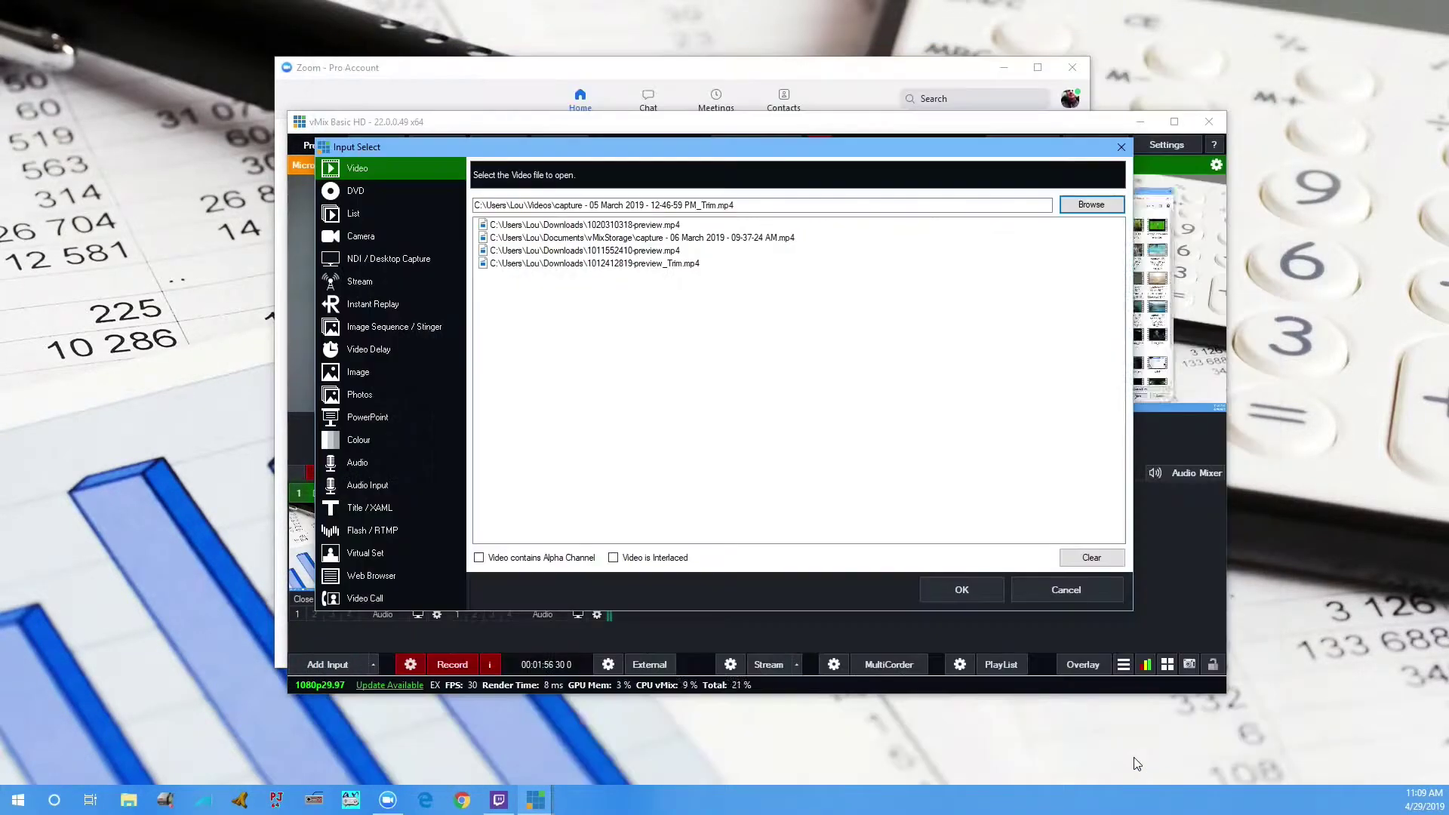
click(944, 590)
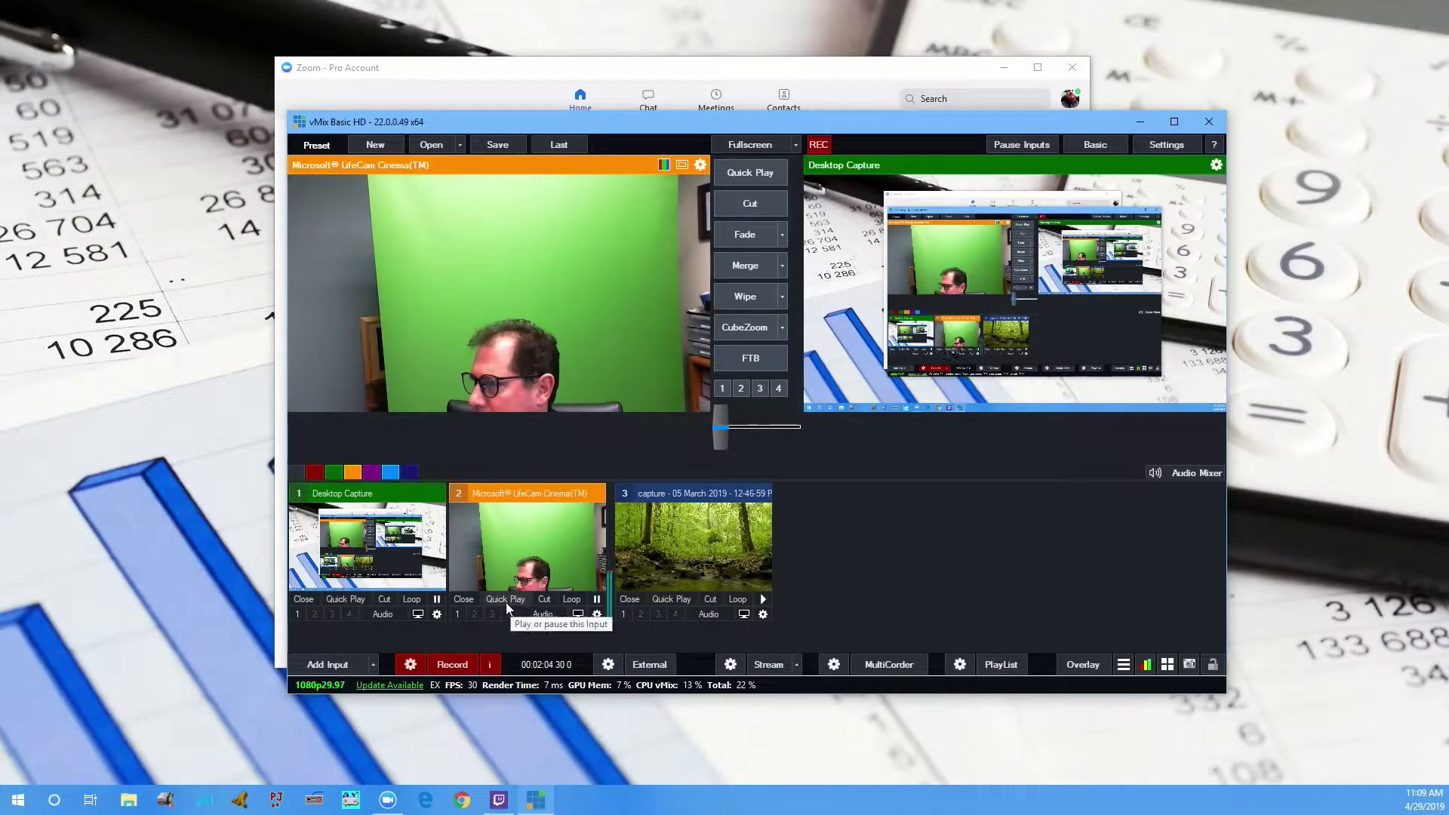
Turn on Colour Key for the LifeCam input, sample the green screen, and raise Chroma Key Filter
right_click(550, 555)
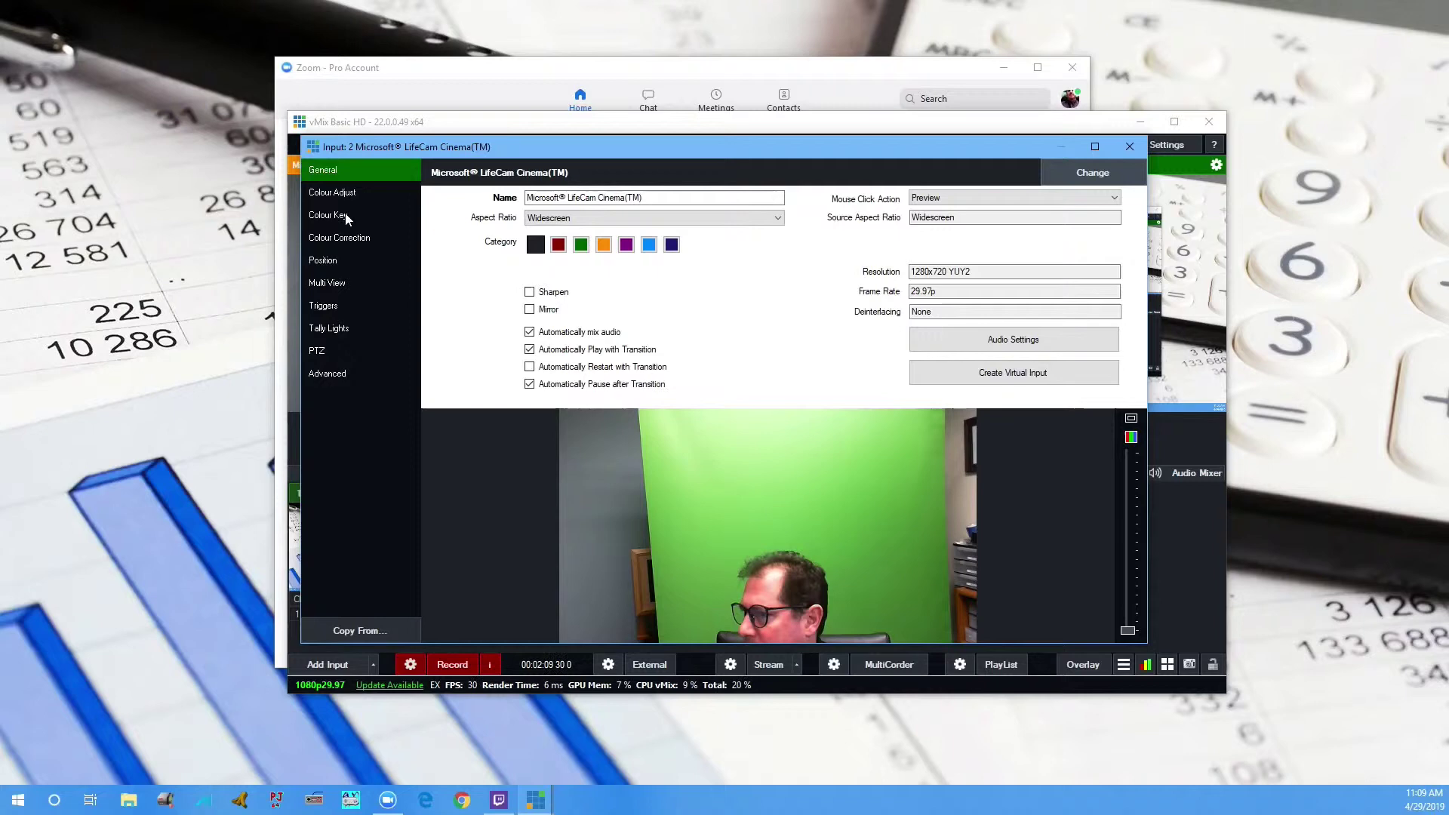
click(344, 214)
click(349, 193)
click(351, 216)
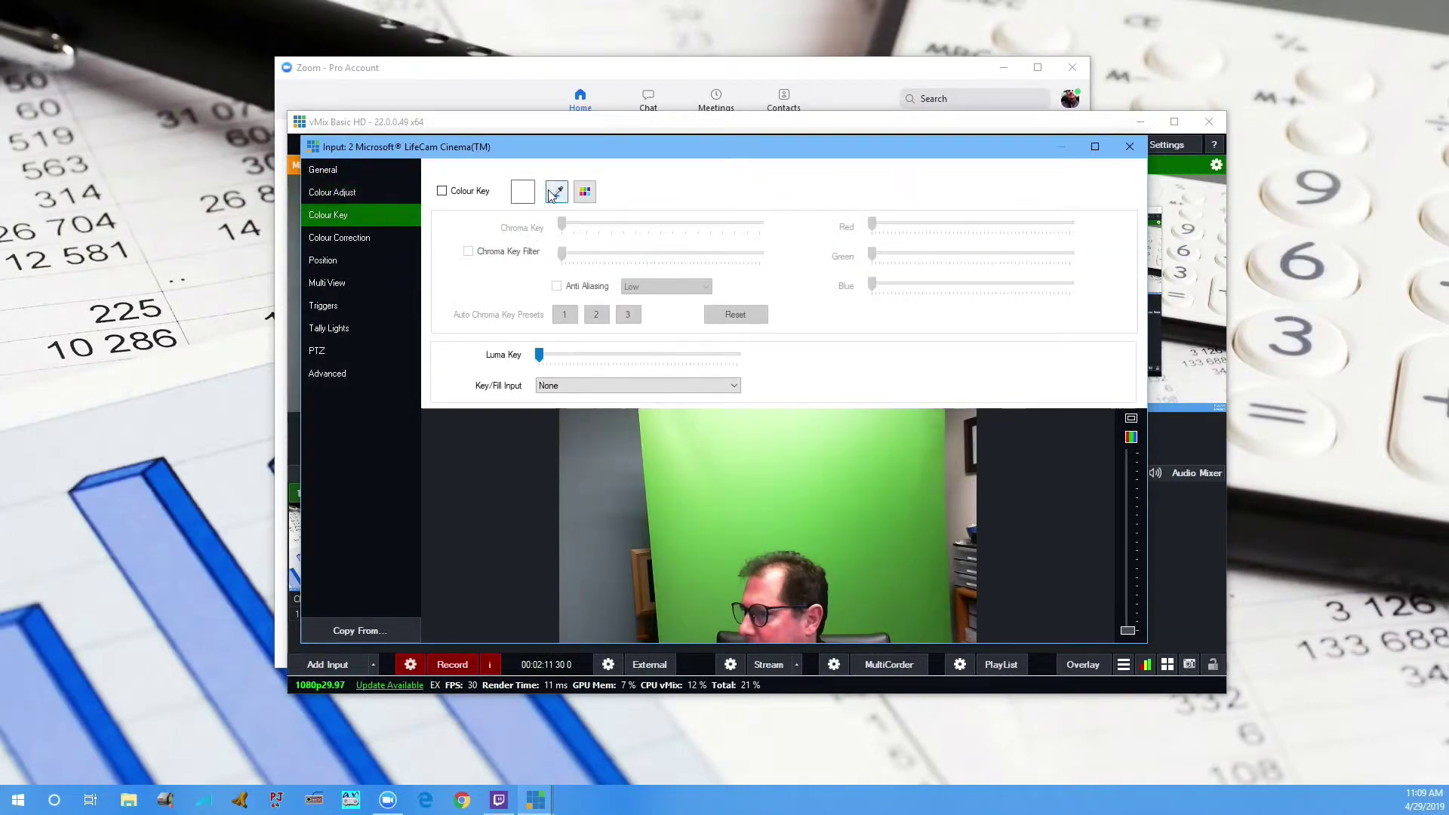
click(556, 192)
click(863, 485)
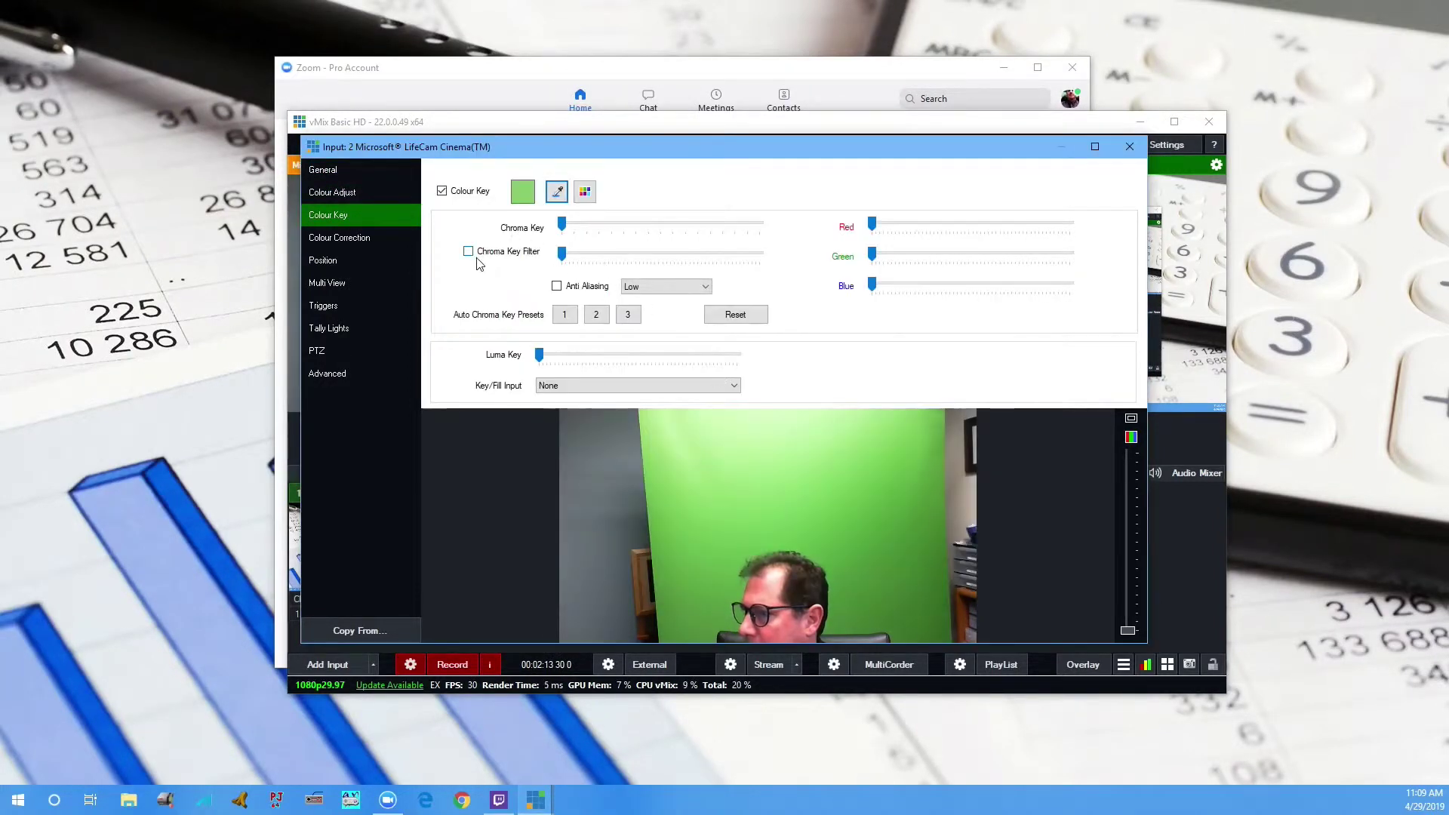
drag(561, 254, 712, 283)
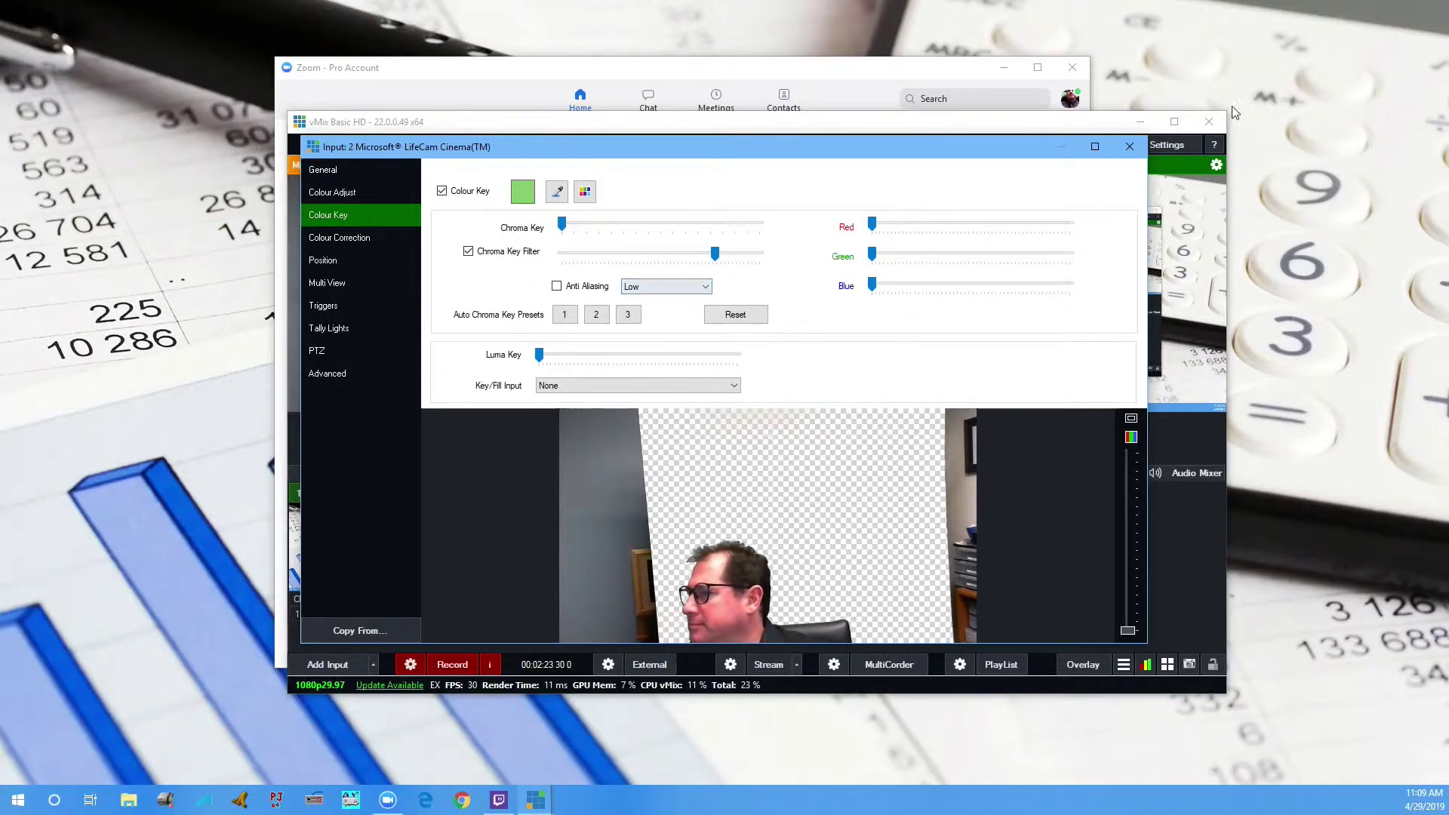
Crop the webcam to X 518–1581, Y 482–1080, zoom to 0.79075, and pan it lower right
click(351, 261)
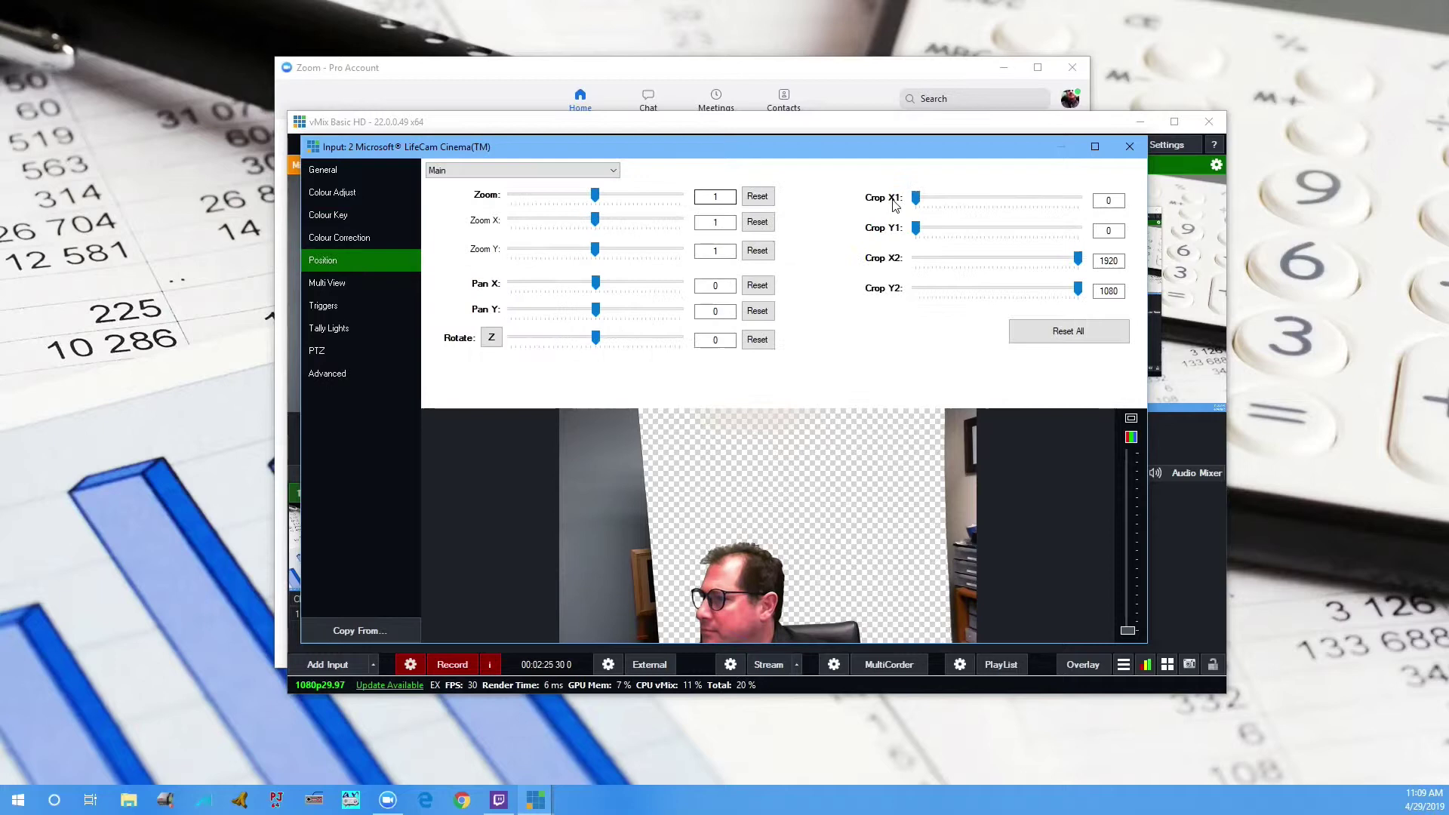
drag(916, 198, 959, 200)
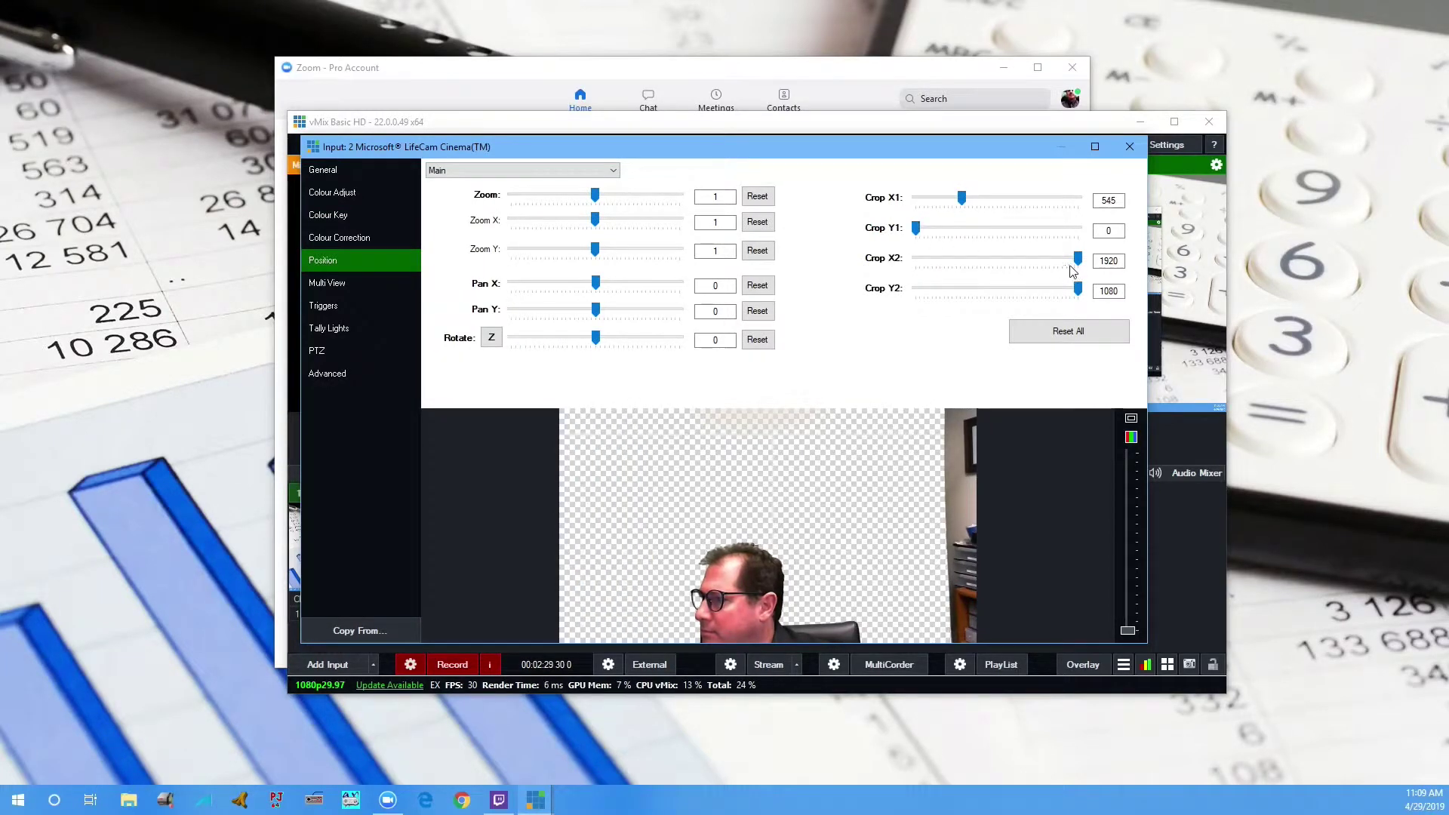
drag(1077, 260, 1065, 261)
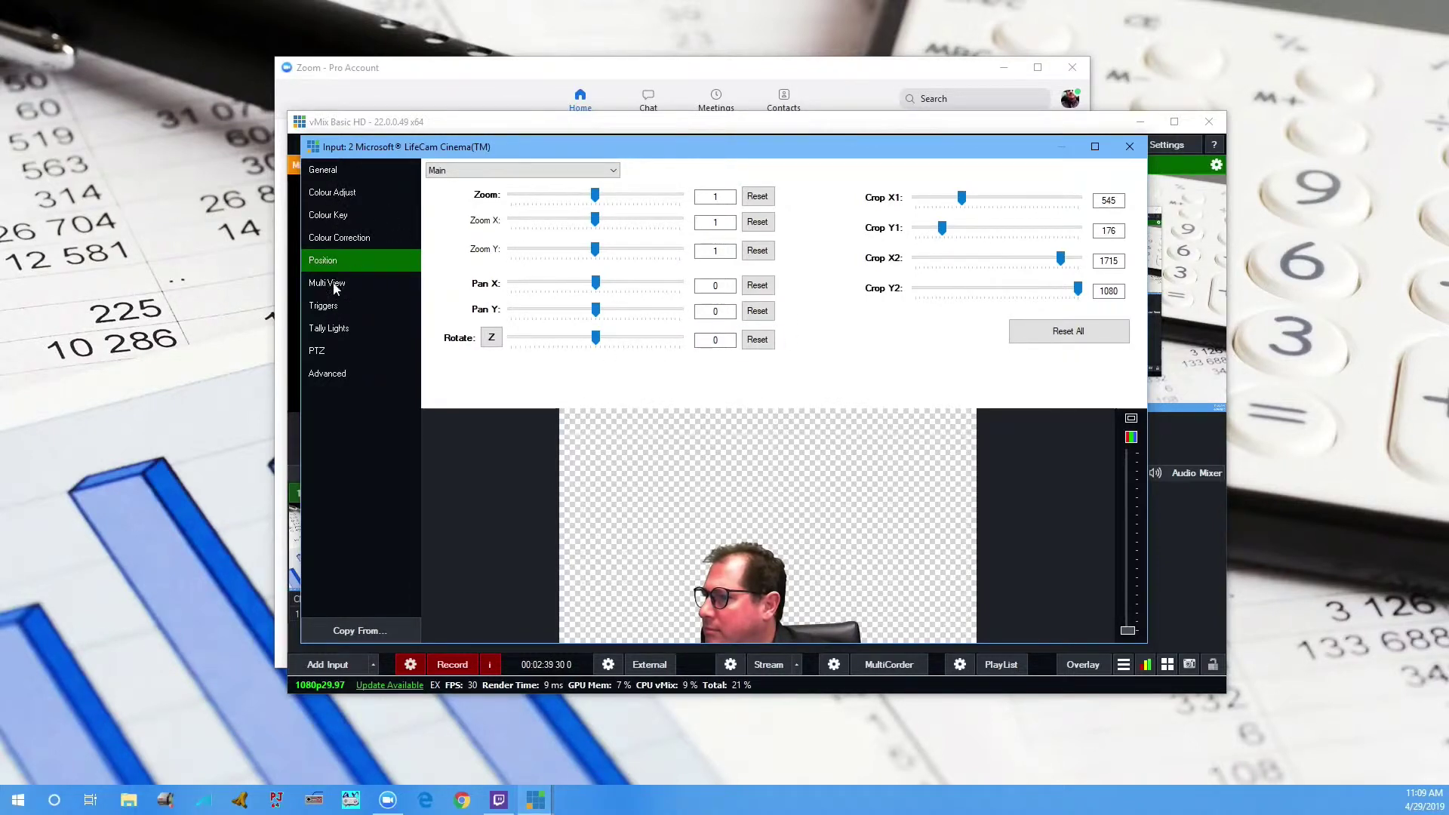
drag(593, 200, 576, 208)
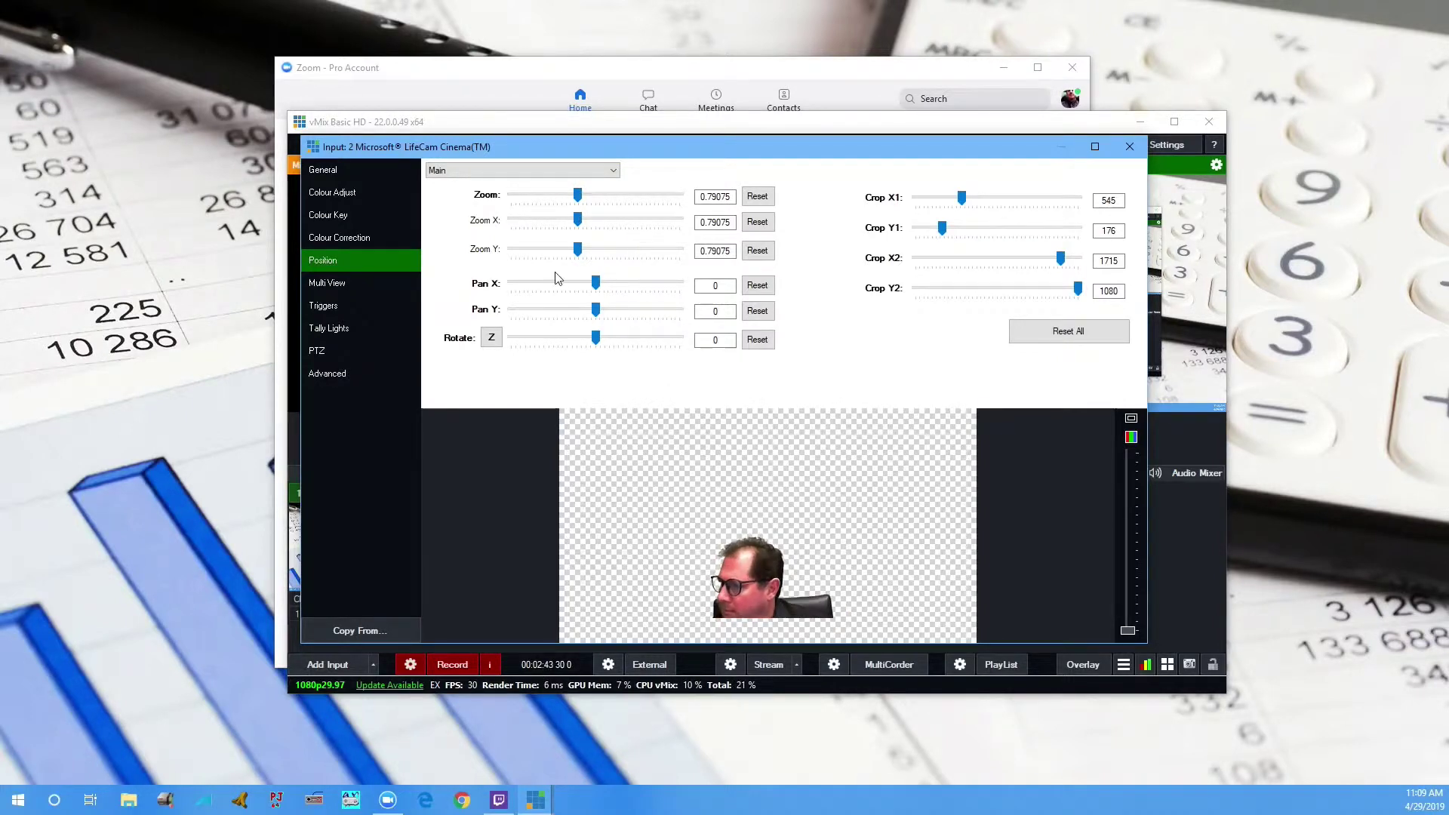
mouse_move(1060, 259)
mouse_down()
mouse_move(1072, 264)
mouse_move(1049, 259)
mouse_up()
drag(943, 233, 959, 201)
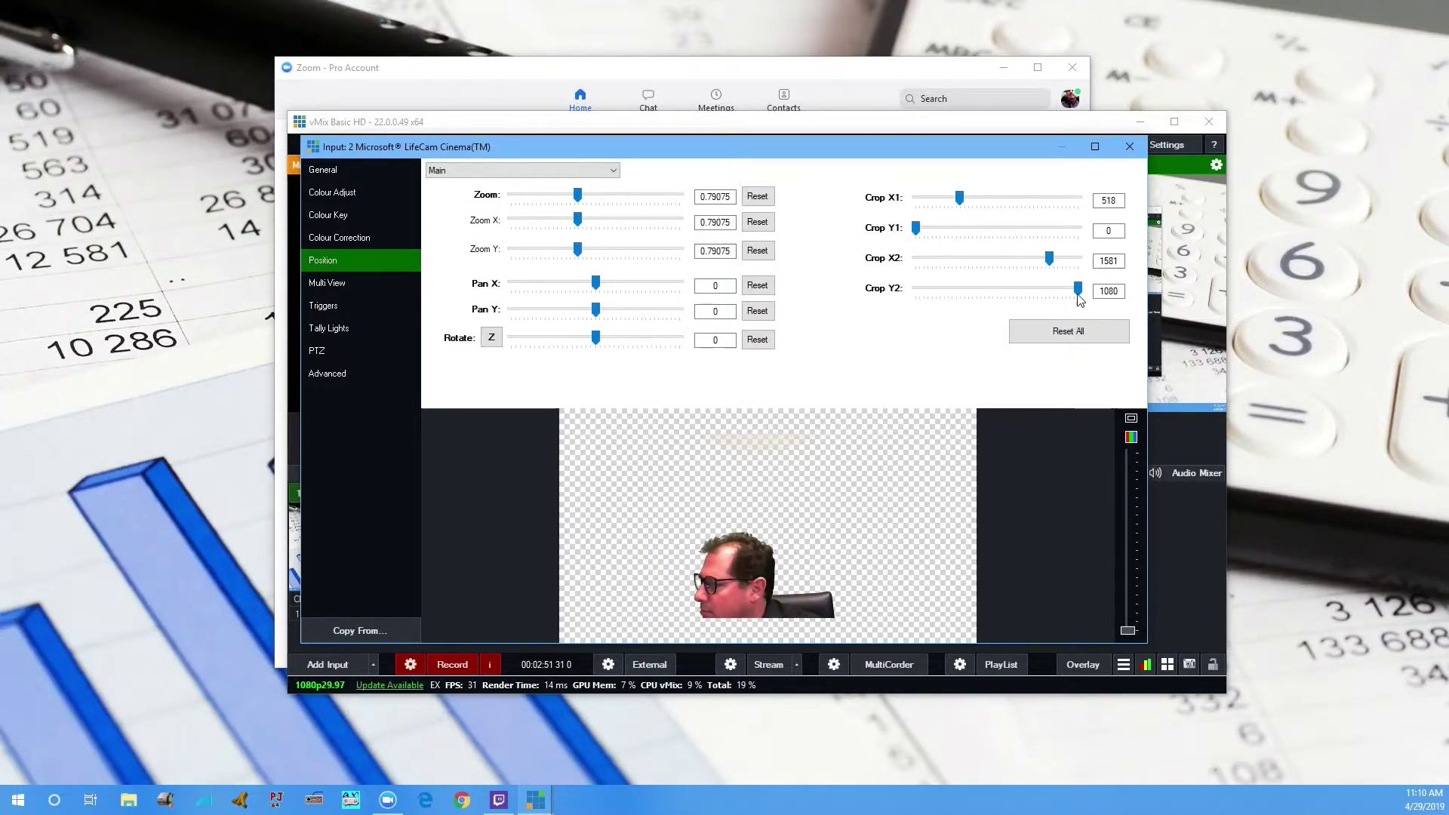
drag(1077, 289, 1127, 293)
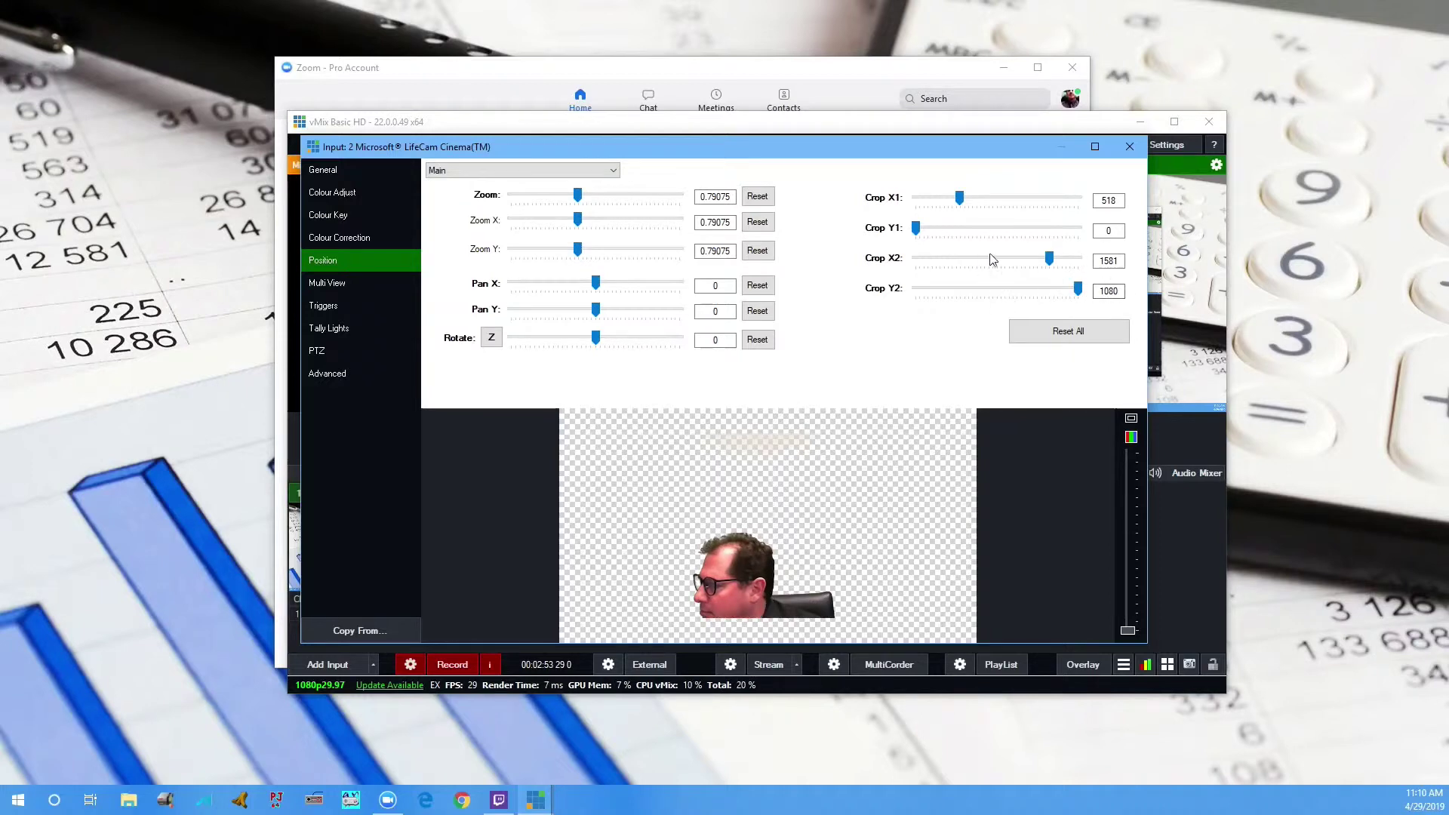
drag(749, 577, 862, 570)
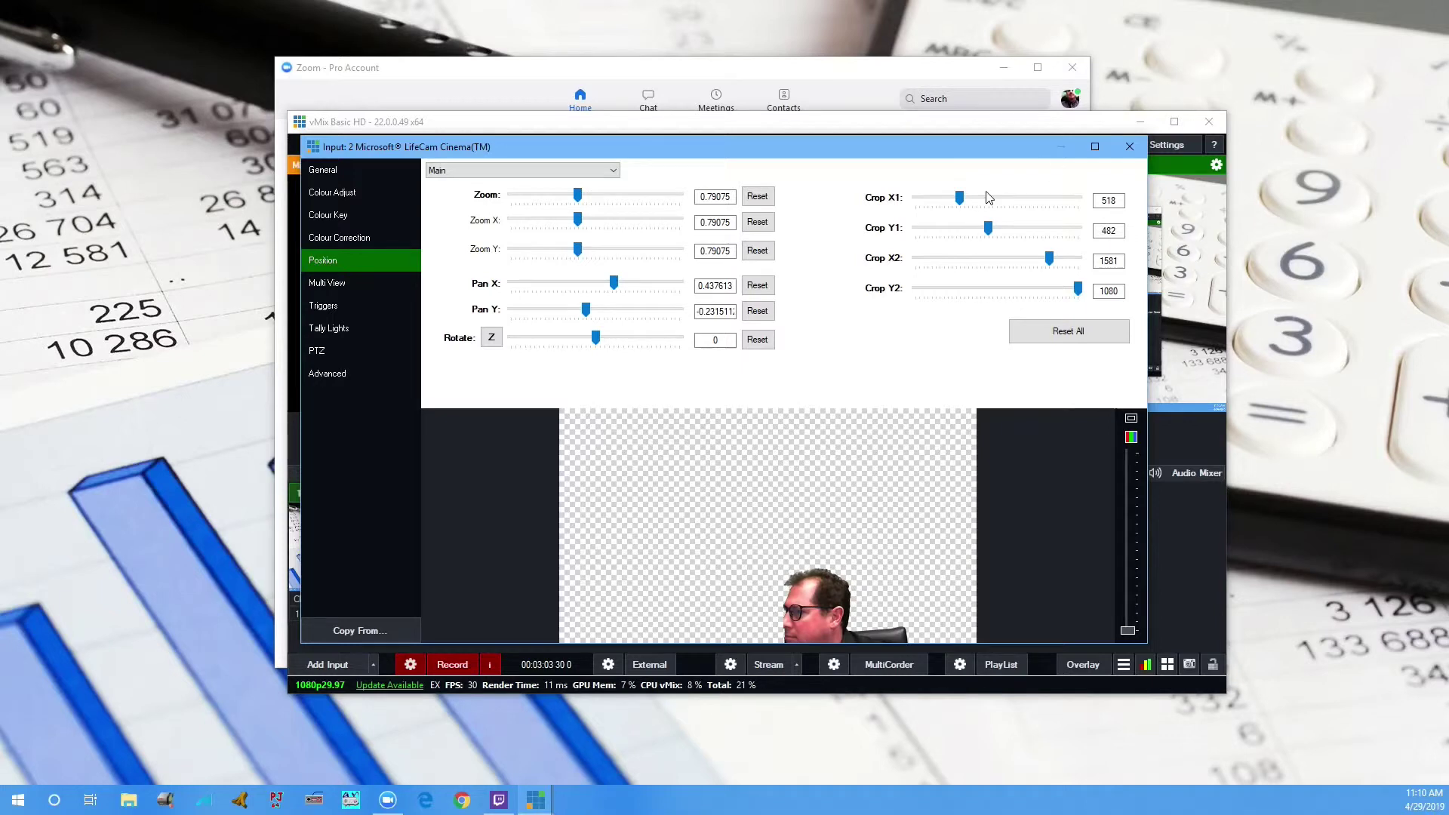
click(1129, 146)
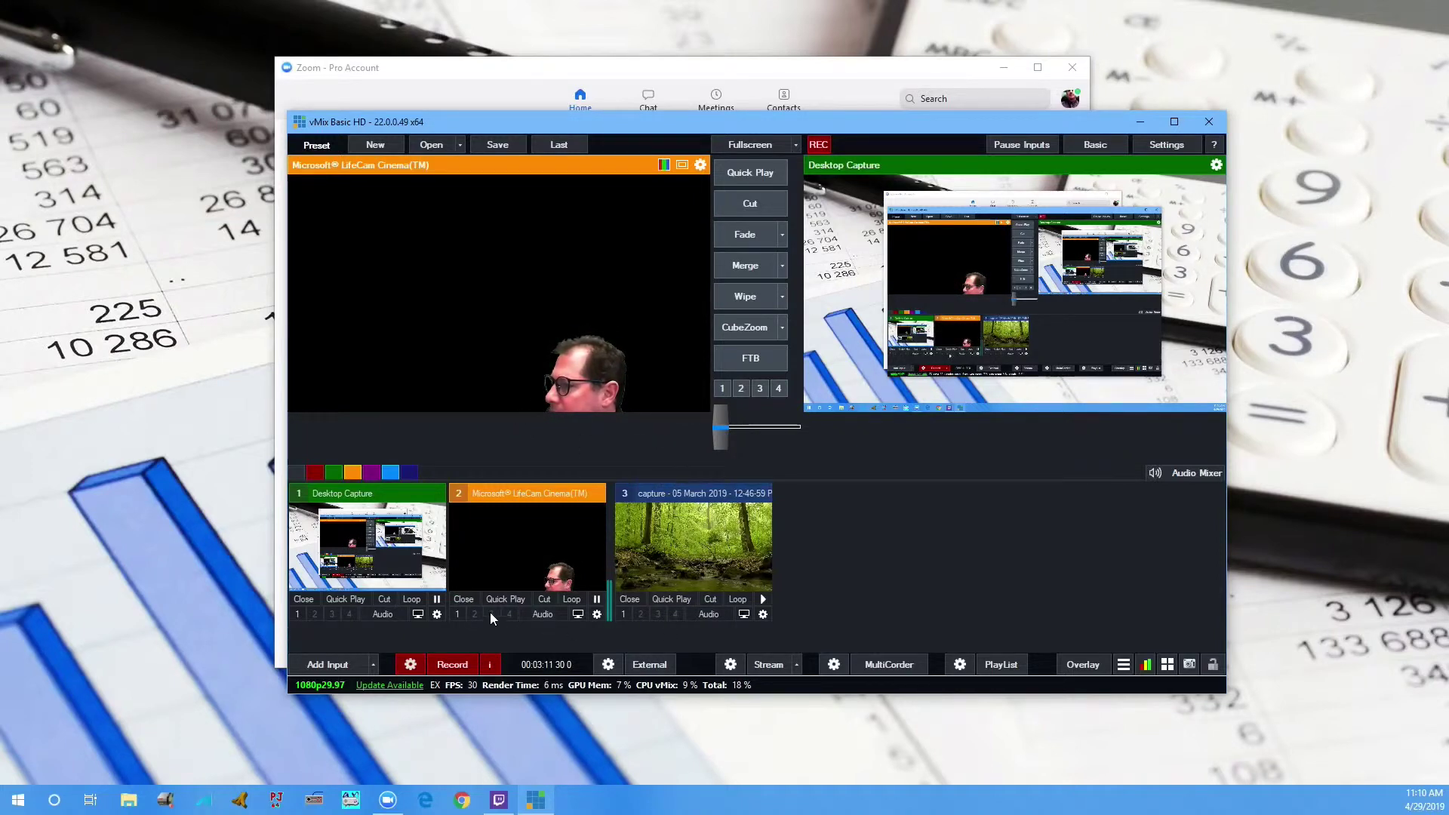
Put the keyed LifeCam on overlay 1 and load the forest clip into Preview
click(457, 614)
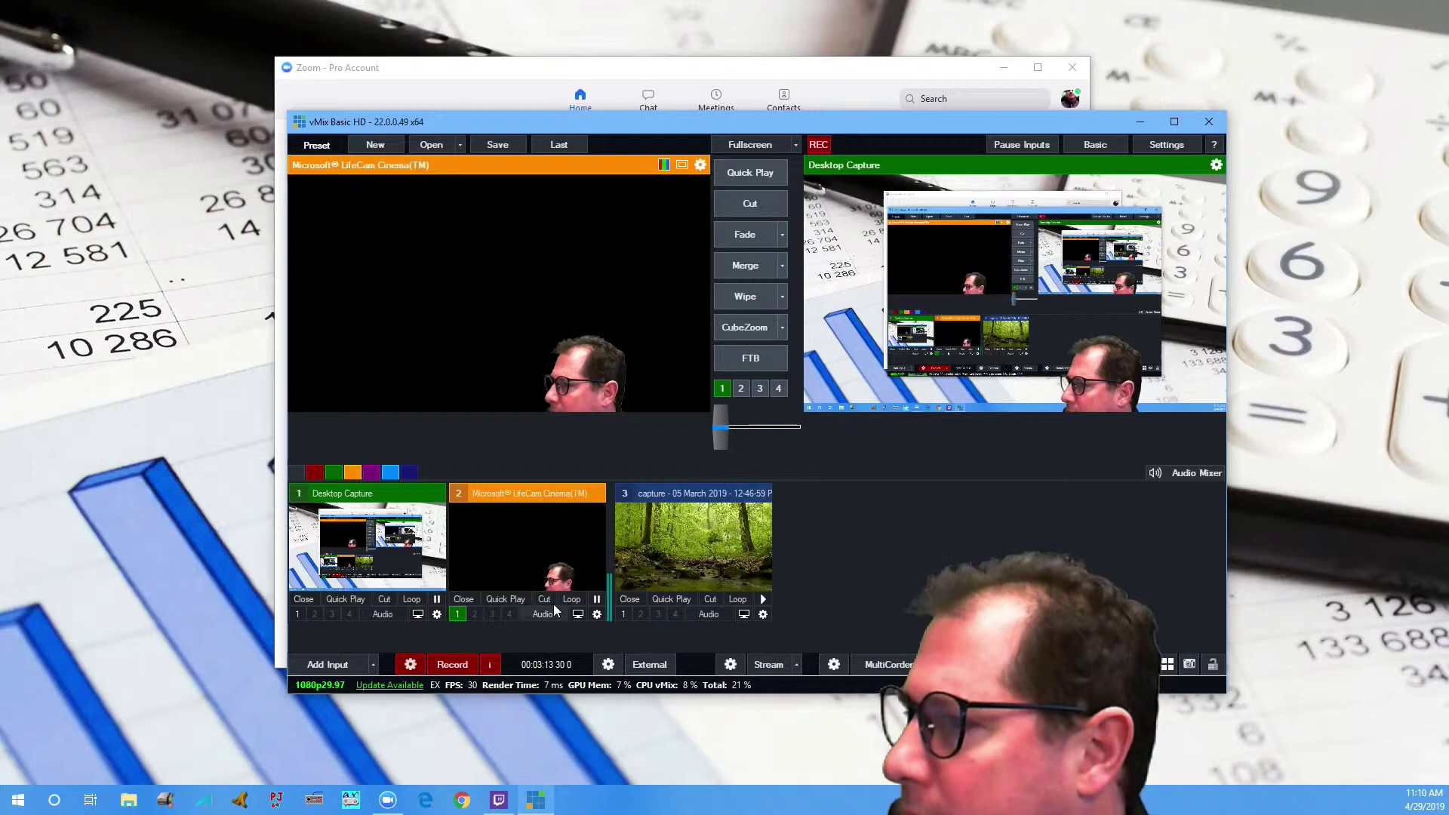
click(685, 557)
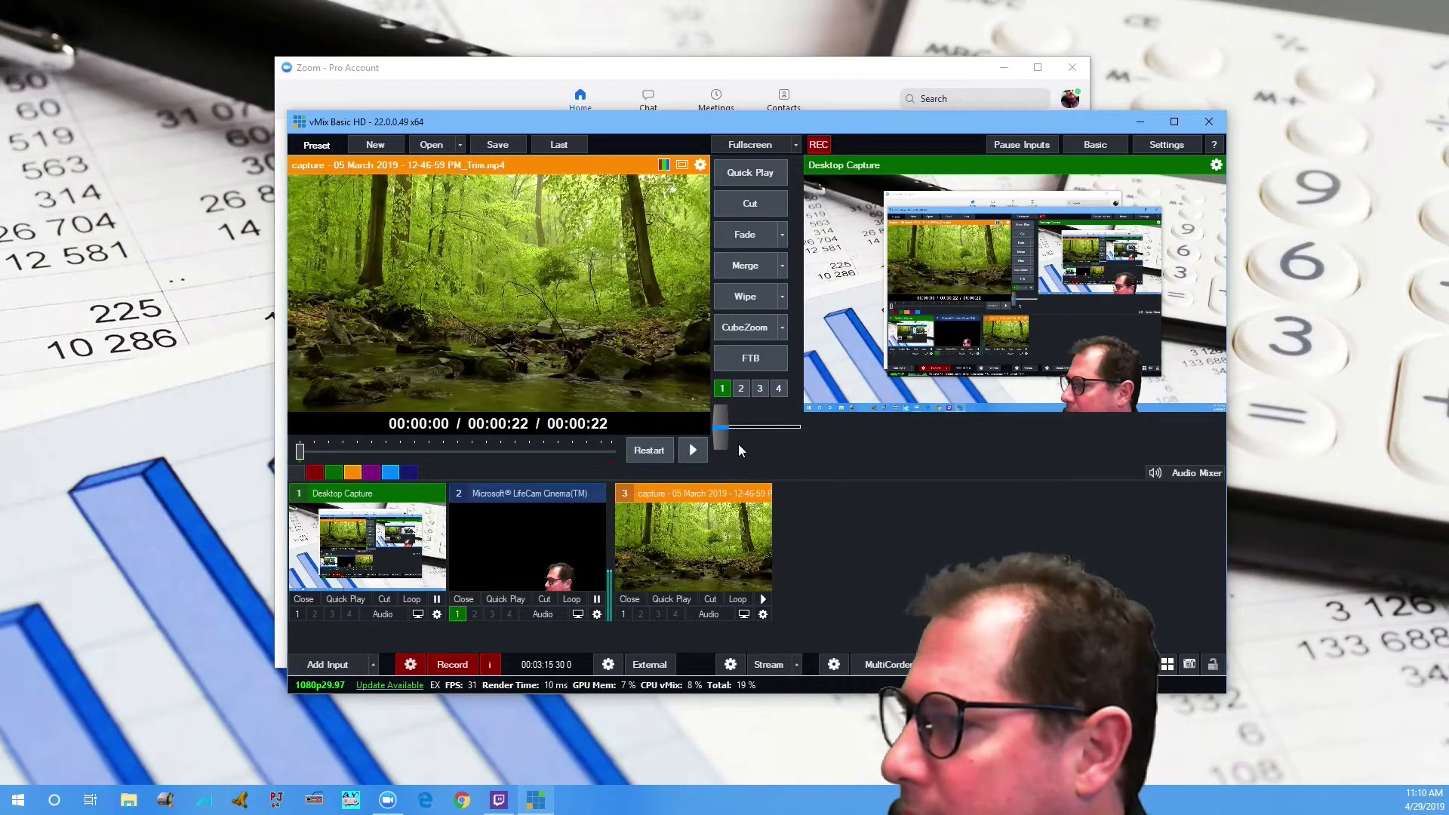